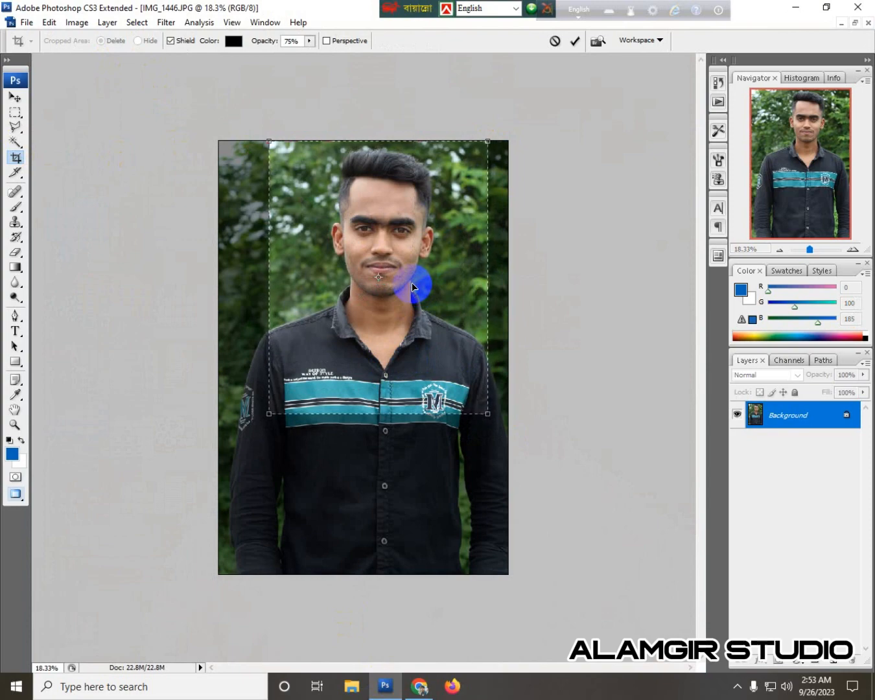
Apply the crop around the head and chest at 40 mm by 50 mm and 300 pixels/inch
key("Return")
scroll(356, 312, "up", 7)
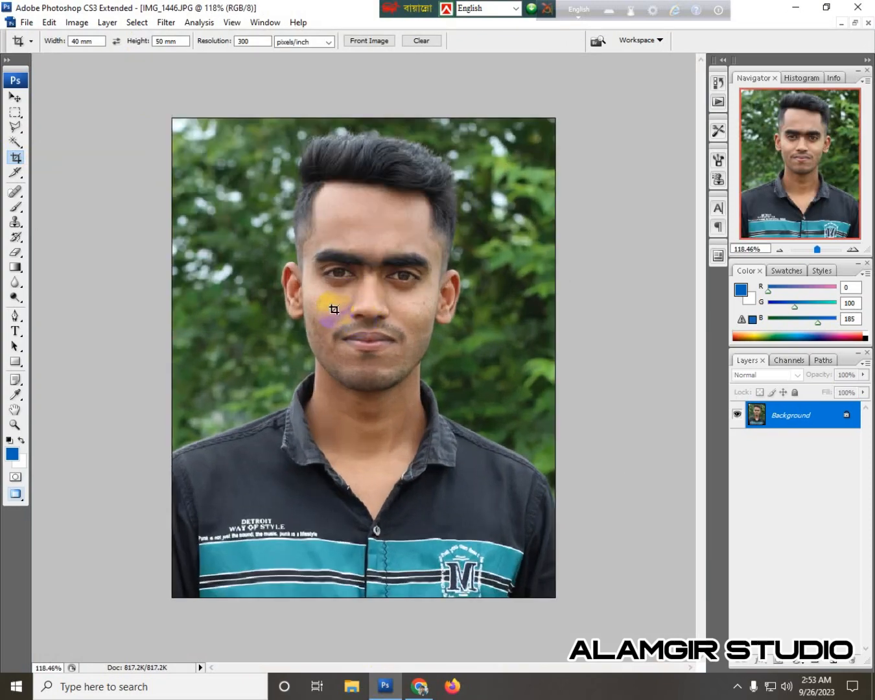
left_click(14, 97)
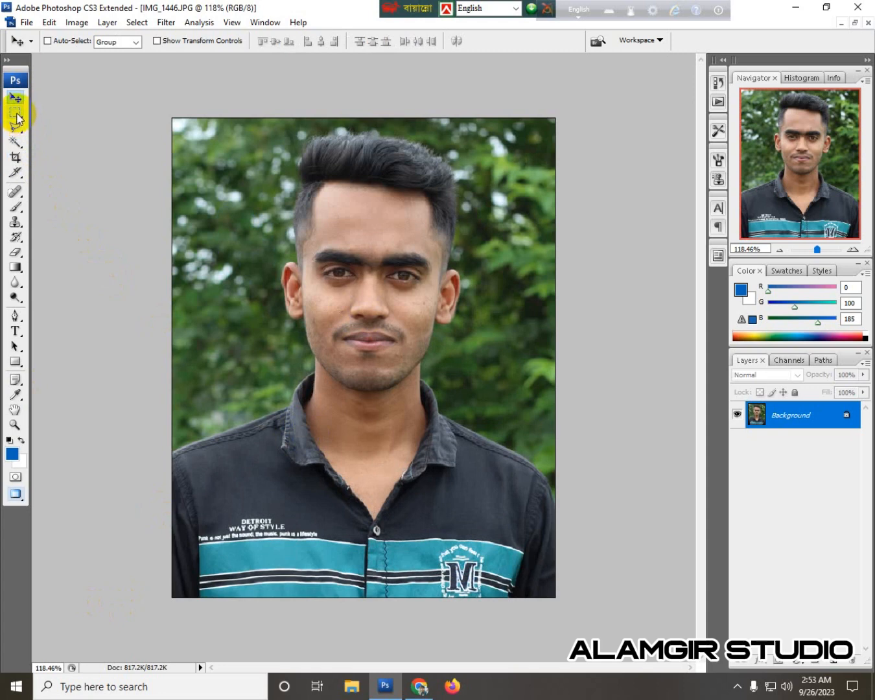
Select the green foliage background around the man with the Quick Selection tool at brush size 30
left_click(16, 142)
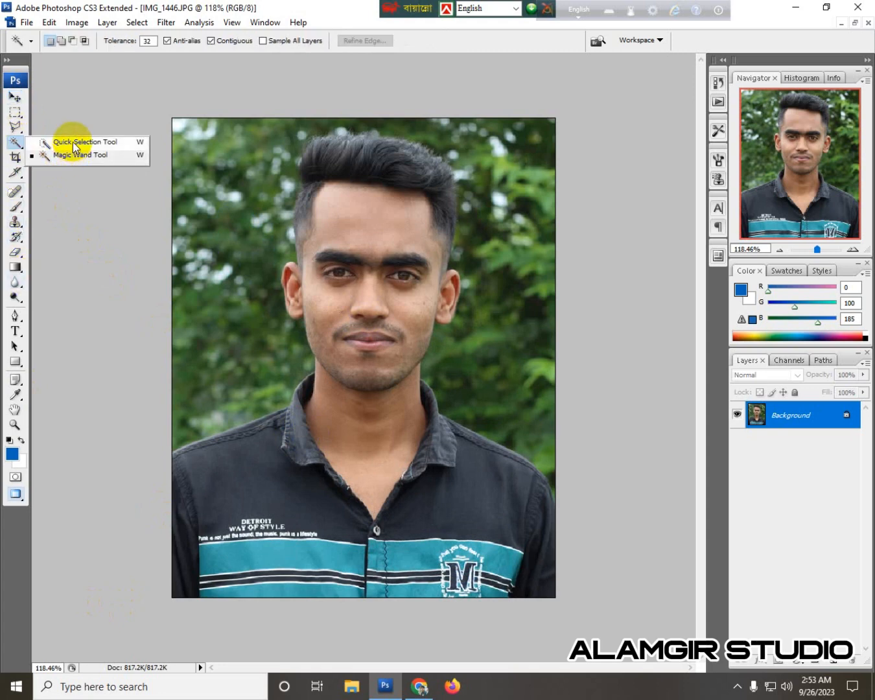
left_click(73, 142)
mouse_move(234, 362)
left_mouse_down()
mouse_move(267, 125)
mouse_move(278, 197)
mouse_move(269, 149)
mouse_move(289, 119)
mouse_move(349, 105)
mouse_move(455, 106)
mouse_move(507, 135)
mouse_move(531, 284)
mouse_move(517, 356)
mouse_move(563, 424)
mouse_move(566, 491)
left_mouse_up()
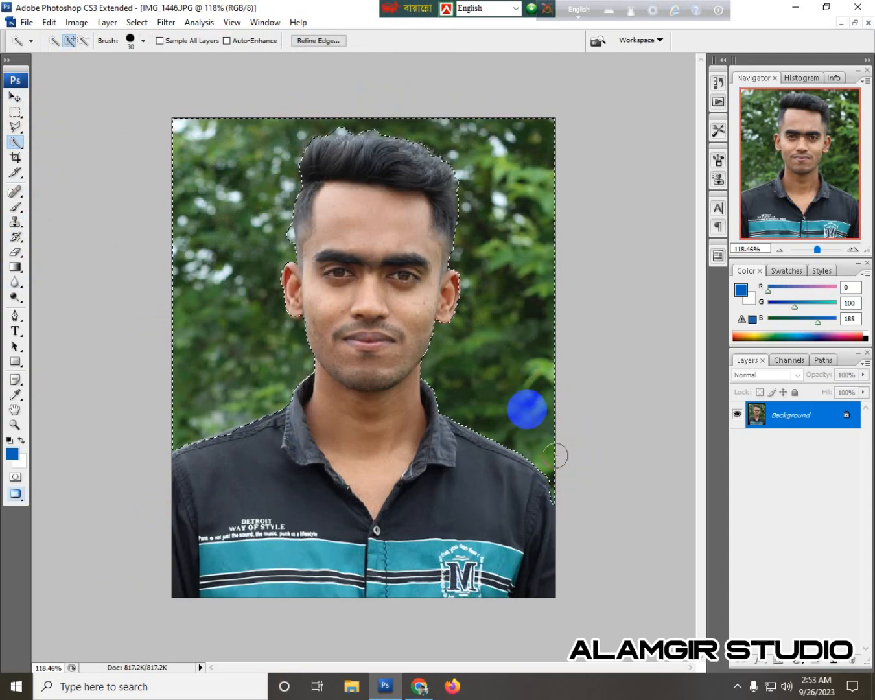
Correct the background selection where it meets the jaw and neck on the photo's left side, reducing the brush to size 10
scroll(137, 457, "up", 4)
scroll(106, 465, "down", 2)
scroll(279, 403, "up", 7)
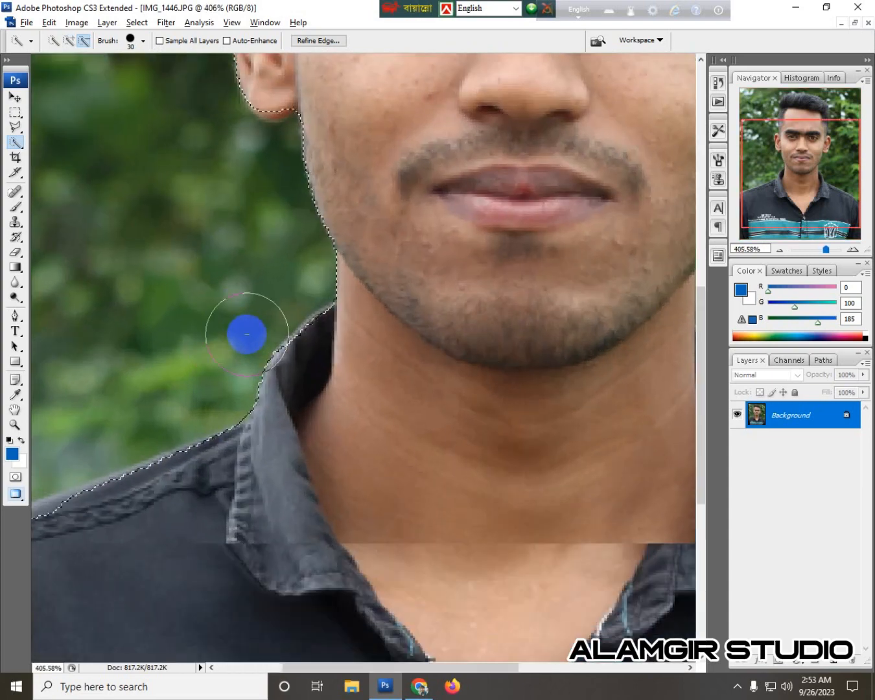
key("alt+space")
left_click(439, 224)
left_click(446, 214)
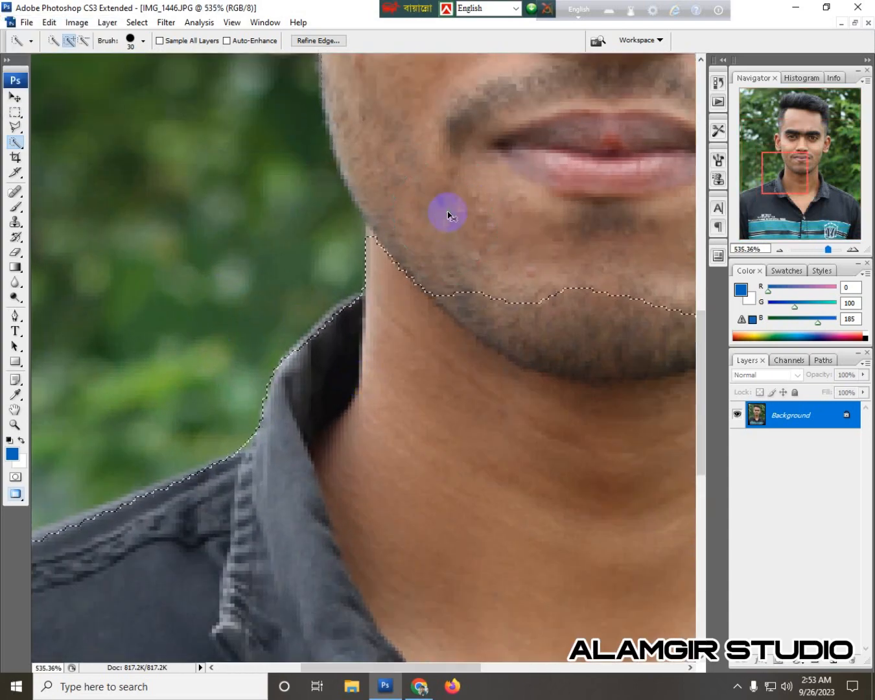
key("bracketleft")
key("bracketleft")
key("bracketleft")
key("bracketright")
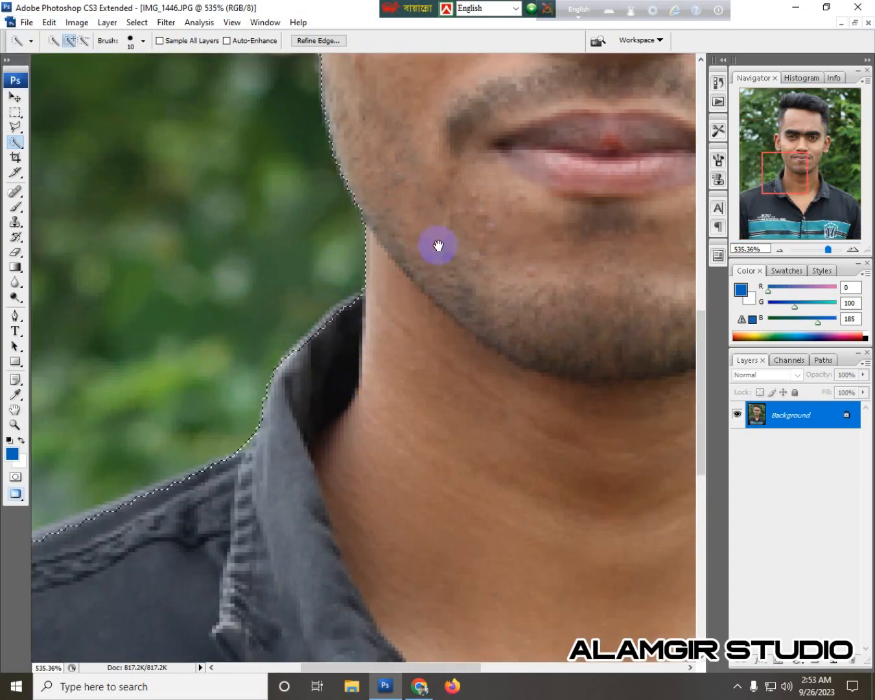
Fine-tune the background selection along the shirt collar on the photo's left side with brush size 7
left_click_drag(438, 247, 429, 456)
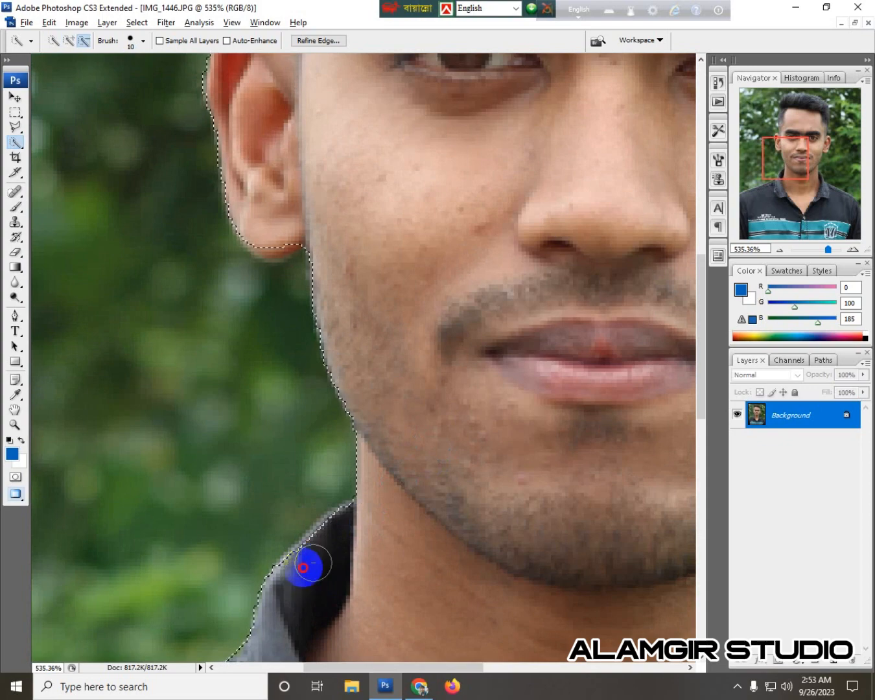
key("bracketleft")
key("bracketleft")
key("bracketleft")
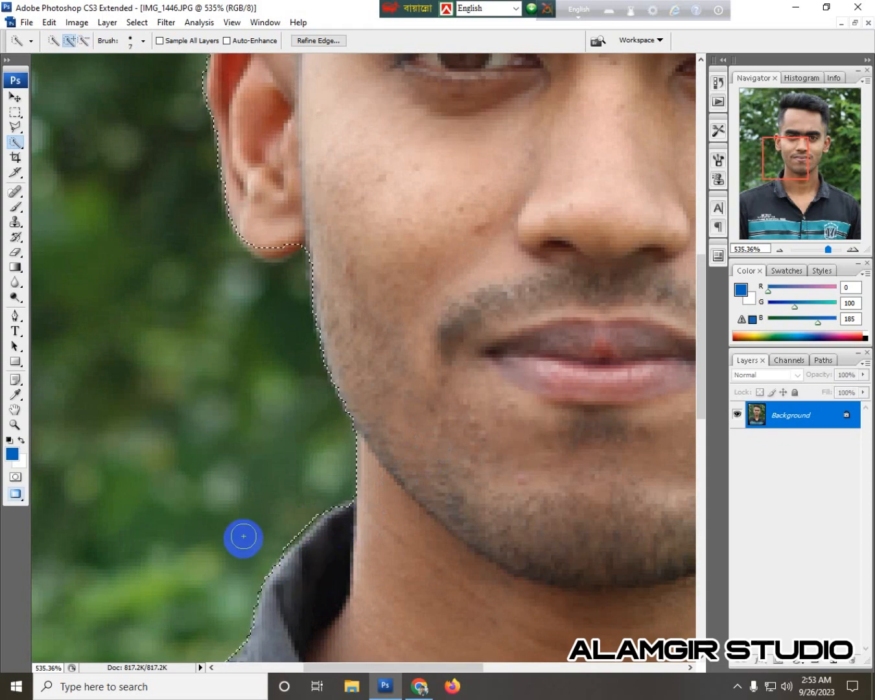
left_click(317, 510)
Refine the selection edge around the ear and earlobe on the photo's left side so the whole ear is excluded
scroll(287, 497, "down", 2)
scroll(293, 293, "up", 5)
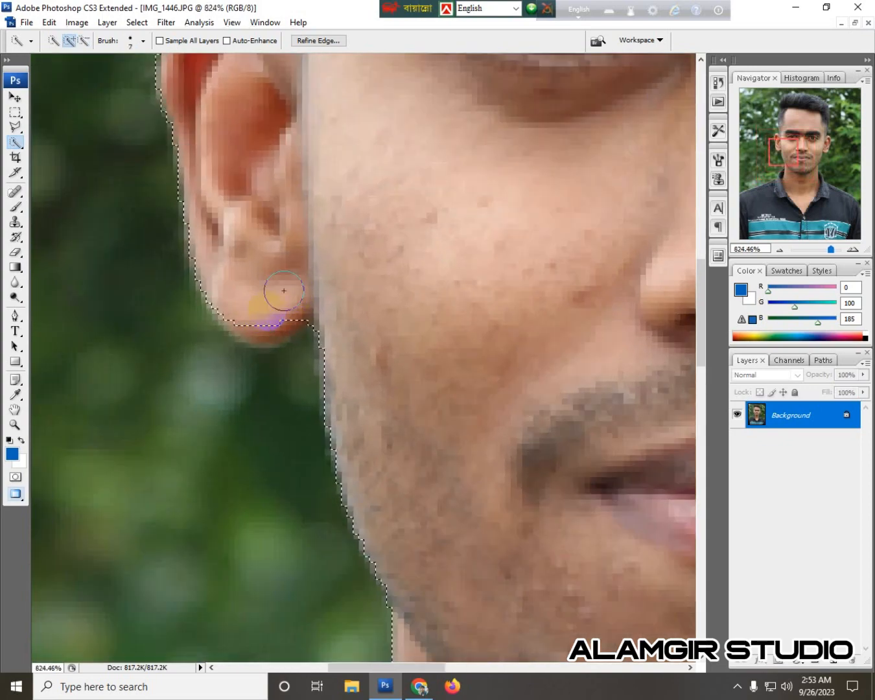
left_click(280, 310)
scroll(258, 308, "up", 3)
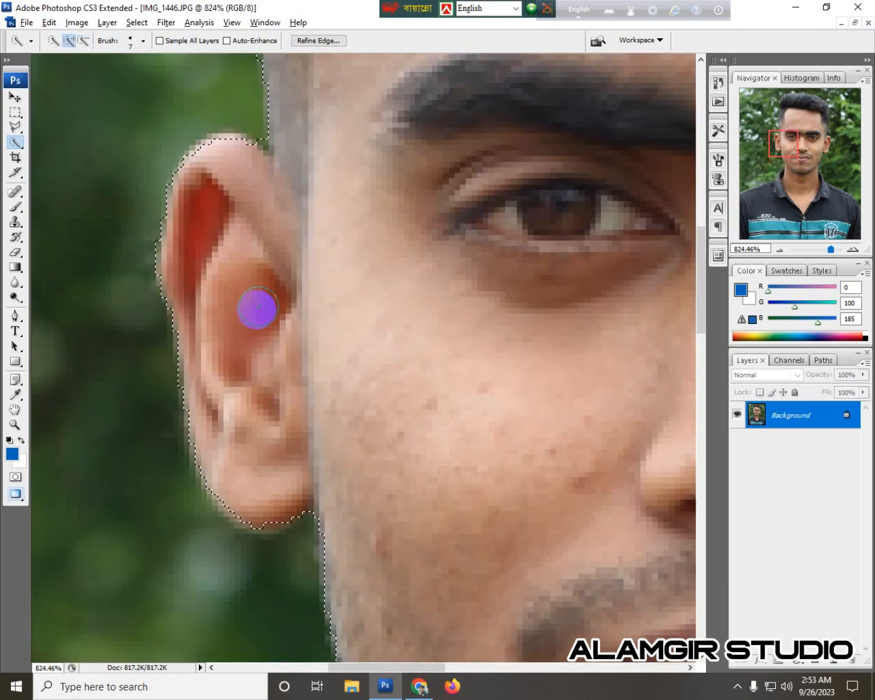
scroll(227, 266, "down", 6)
scroll(199, 209, "up", 6)
scroll(236, 389, "up", 1)
mouse_move(236, 389)
left_mouse_down()
mouse_move(192, 360)
mouse_move(174, 213)
mouse_move(188, 377)
left_mouse_up()
scroll(191, 278, "down", 5)
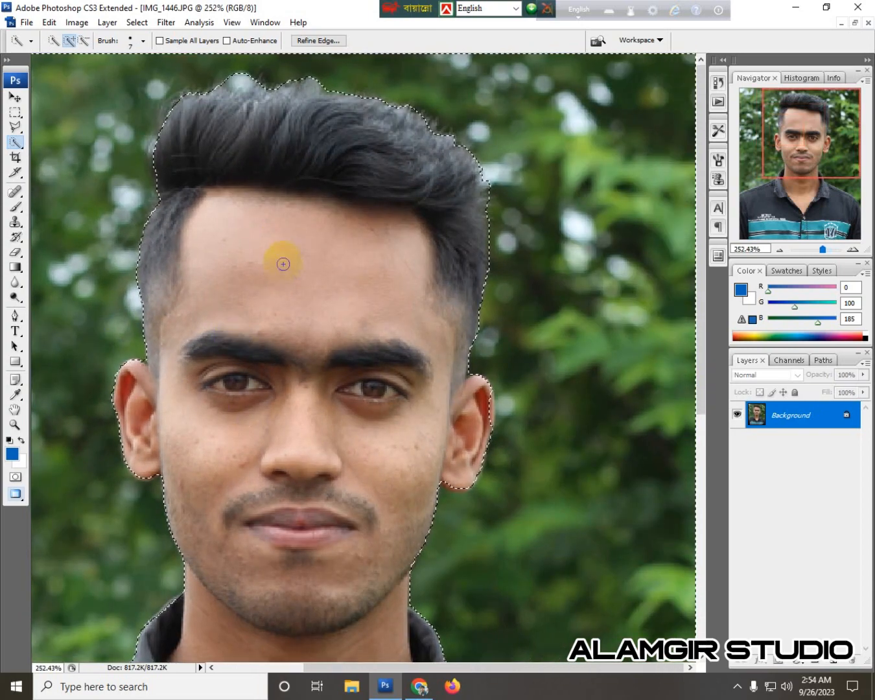
Exclude the hair from the background selection along the crown and sides of the head
mouse_move(328, 63)
left_mouse_down()
mouse_move(350, 81)
mouse_move(255, 70)
mouse_move(343, 66)
mouse_move(248, 75)
left_mouse_up()
key("ctrl+z")
mouse_move(291, 197)
left_mouse_down()
mouse_move(257, 148)
mouse_move(231, 132)
left_mouse_up()
mouse_move(446, 154)
left_mouse_down()
mouse_move(477, 202)
mouse_move(489, 298)
left_mouse_up()
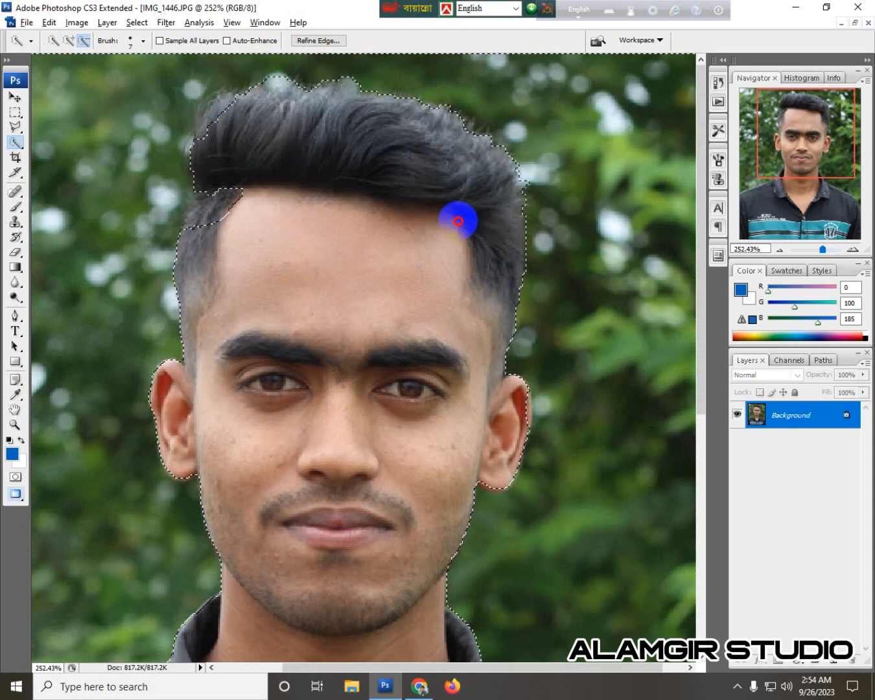
mouse_move(214, 220)
left_mouse_down()
mouse_move(298, 87)
mouse_move(220, 112)
left_mouse_up()
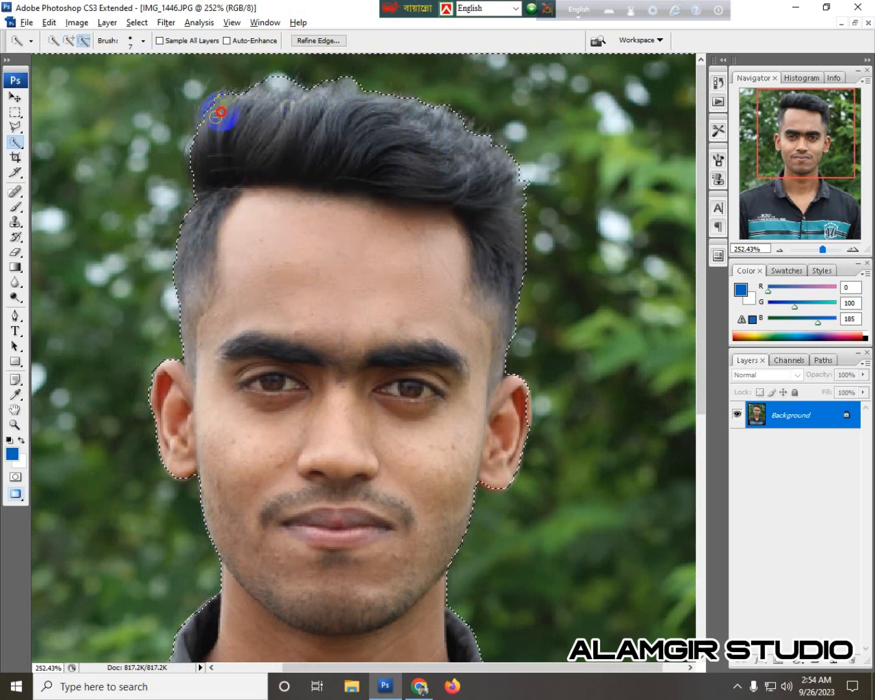
Refine the selection edge around the ear on the photo's right side, reducing the brush to size 3 for the fine corners
scroll(525, 333, "down", 2)
scroll(534, 350, "up", 5)
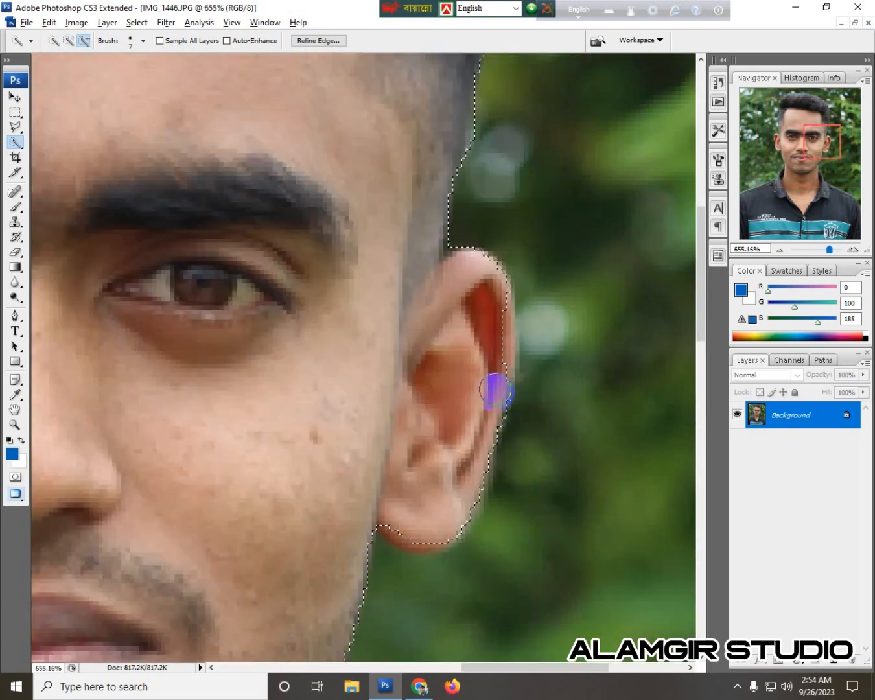
left_click_drag(495, 344, 492, 313)
scroll(492, 302, "down", 1)
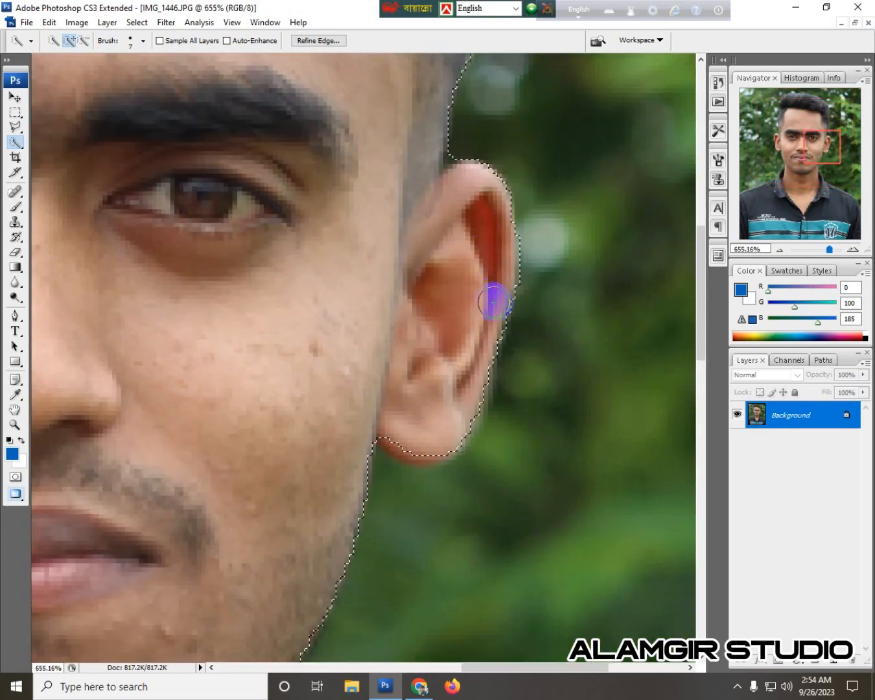
key("bracketleft")
key("bracketleft")
key("bracketleft")
key("bracketleft")
left_click(456, 154, "alt")
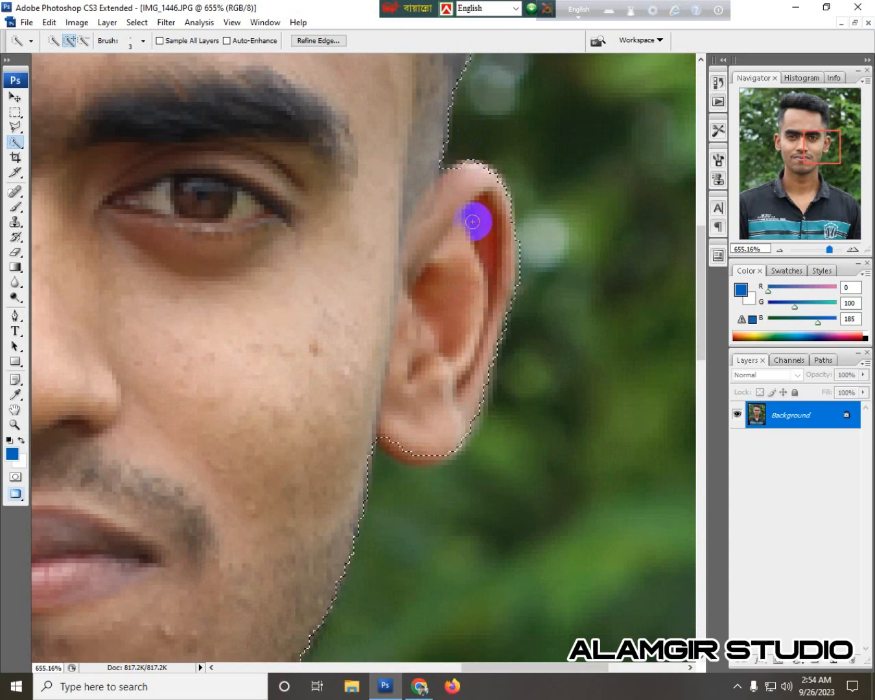
scroll(474, 221, "down", 5)
left_click_drag(387, 315, 409, 336)
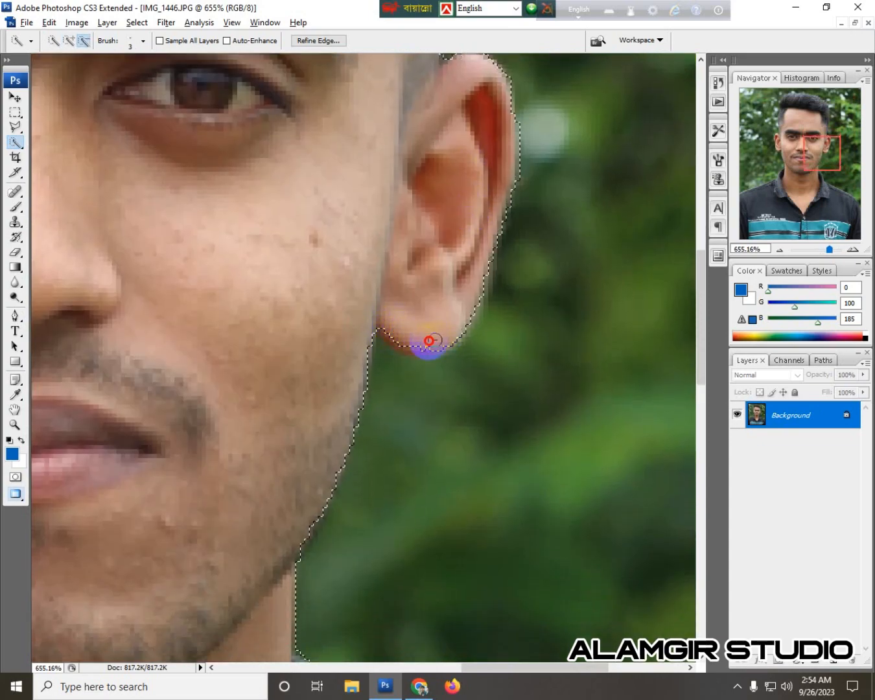
Fill the selected background with the blue foreground colour (R 0, G 100, B 185) and deselect
scroll(436, 305, "down", 6)
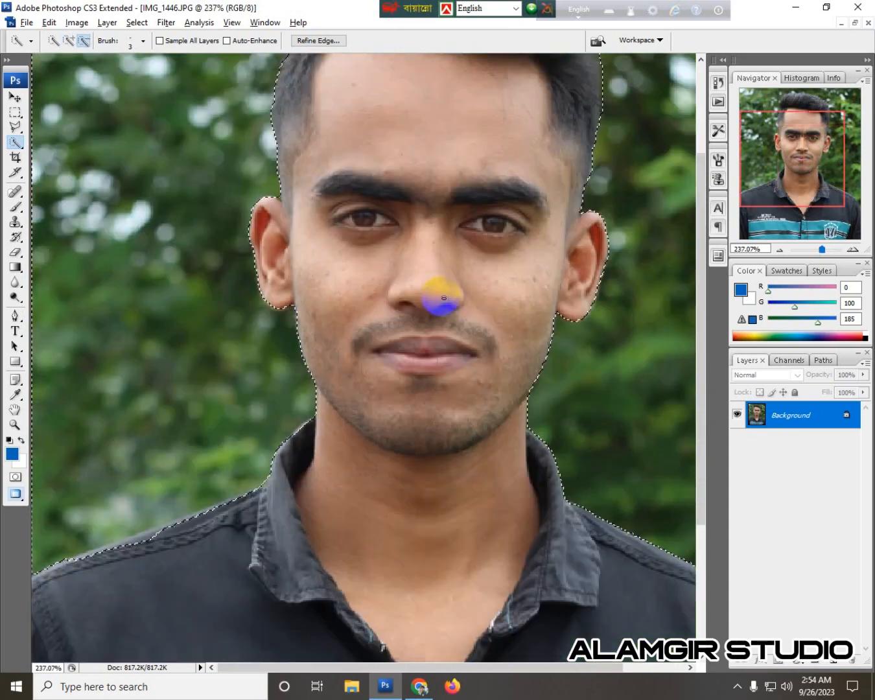
scroll(667, 504, "up", 4)
scroll(667, 503, "down", 2)
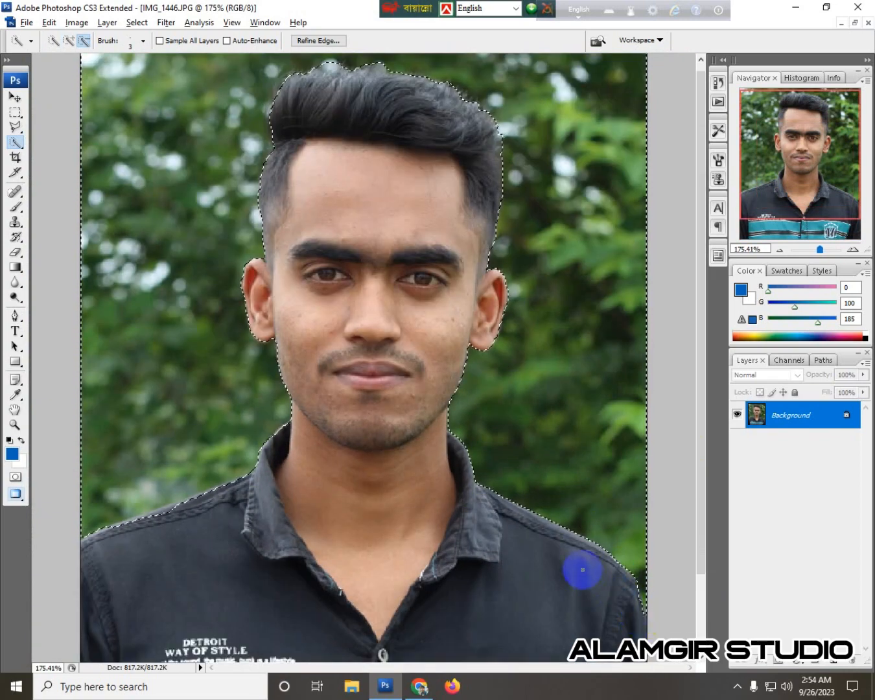
key("alt+BackSpace")
key("ctrl+d")
scroll(350, 359, "down", 2)
scroll(351, 358, "up", 1)
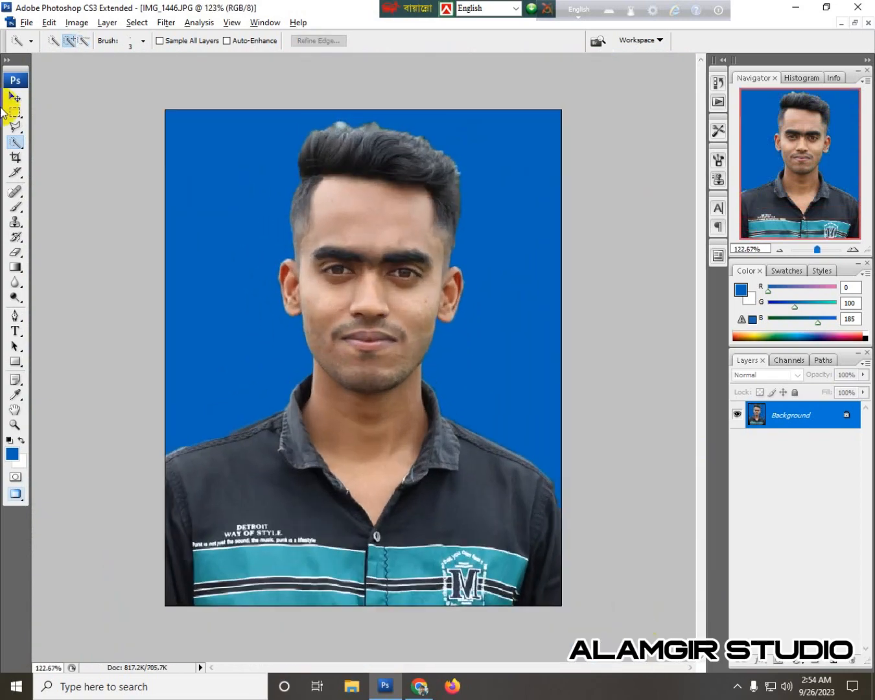
Outline the leftover foliage fringe above the hair with the Polygonal Lasso, fill it with the blue foreground colour and deselect
left_click(15, 127)
scroll(390, 197, "up", 3)
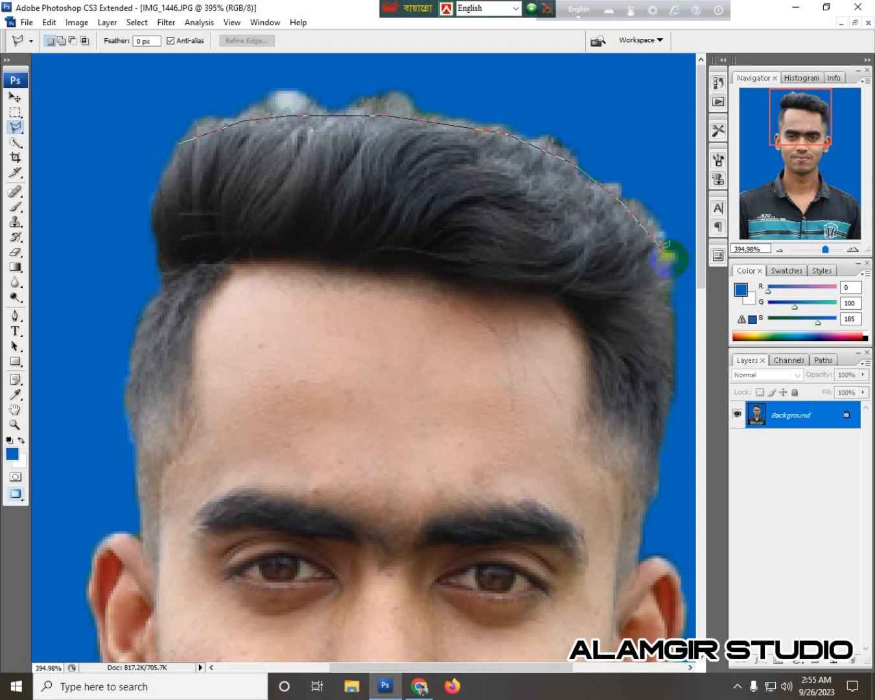
scroll(663, 246, "right", 1)
left_click(633, 153)
left_click(538, 89)
left_click(378, 67)
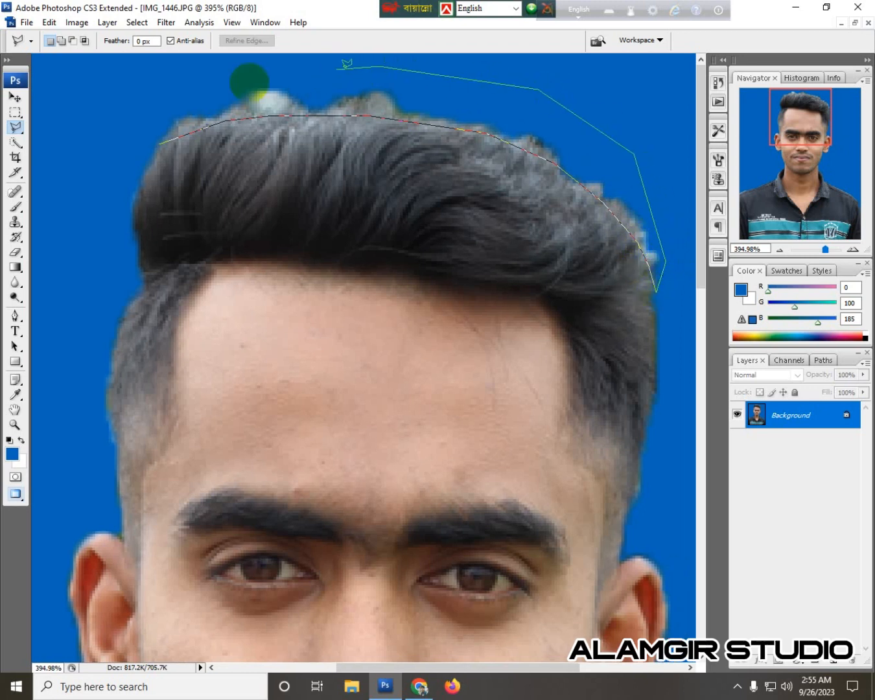
left_click(126, 83)
left_click(67, 152)
left_click(159, 143)
key("alt+BackSpace")
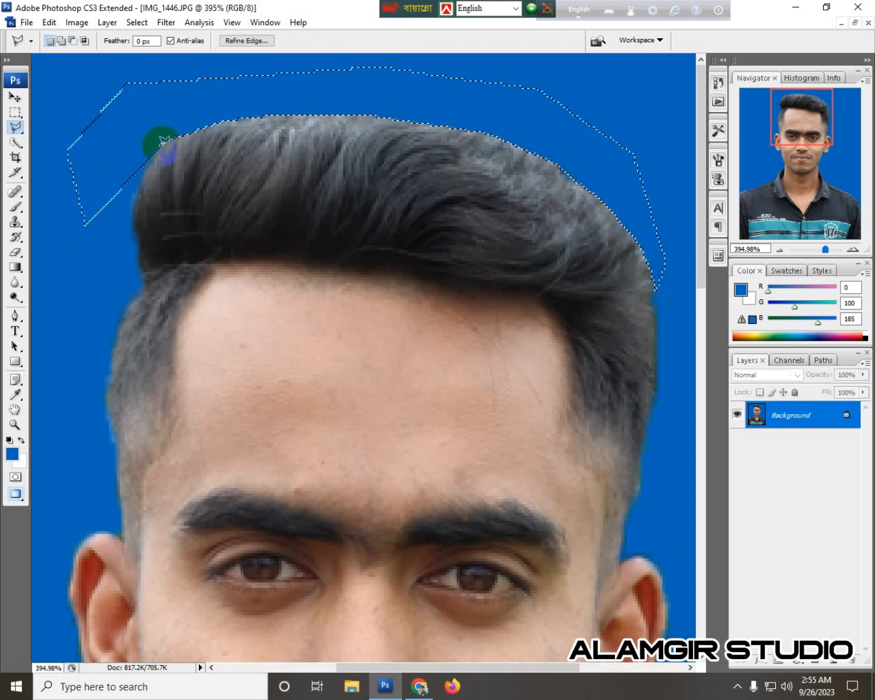
key("ctrl+d")
Retouch the blemishes on the cheek at the photo's left with the Clone Stamp tool at brush size 8
scroll(394, 267, "down", 2)
scroll(396, 270, "down", 5)
scroll(472, 203, "up", 5)
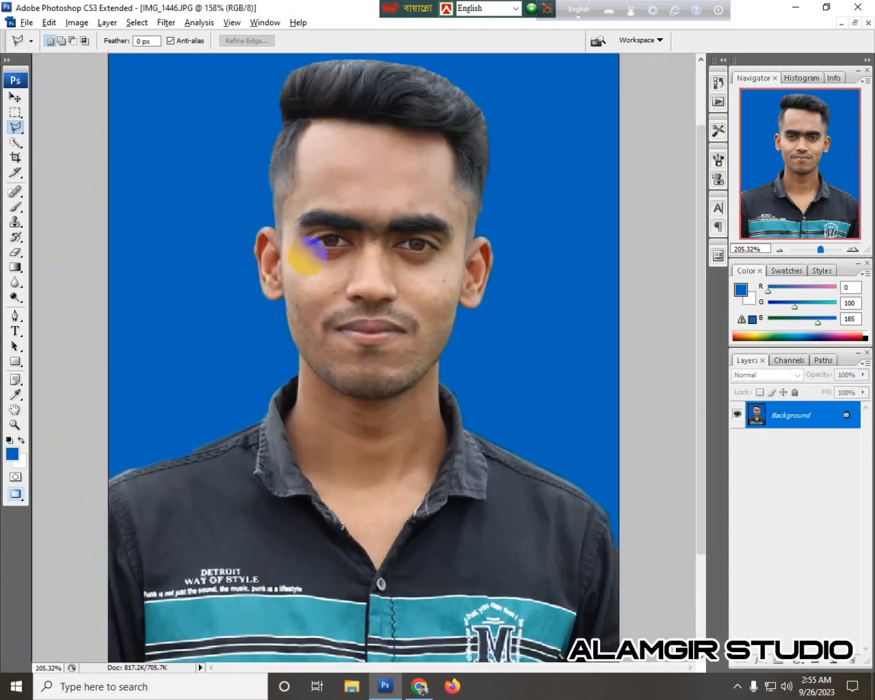
scroll(318, 254, "down", 2)
scroll(328, 258, "up", 3)
left_click(13, 99)
scroll(313, 290, "down", 2)
scroll(405, 289, "up", 4)
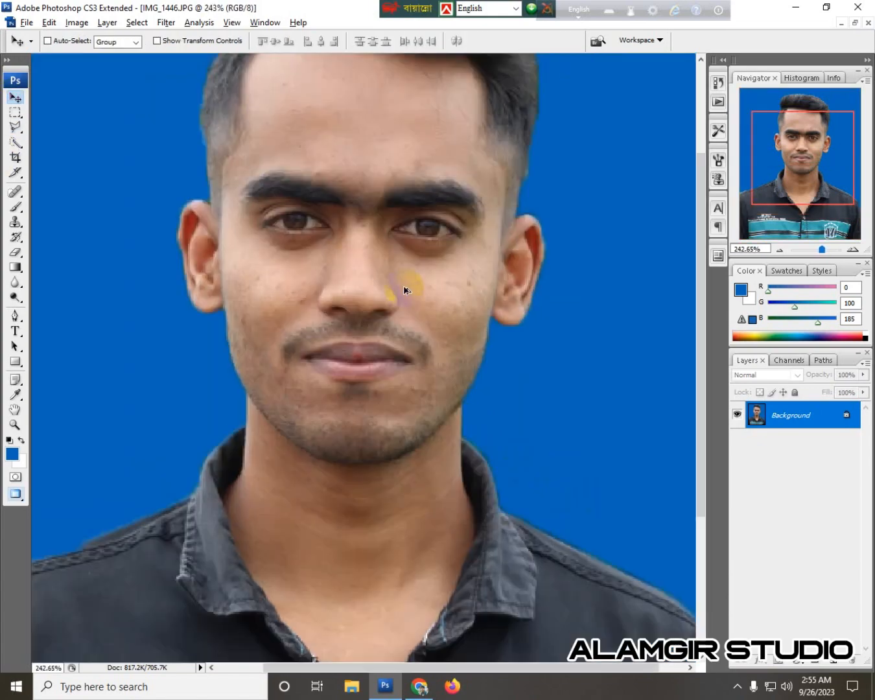
scroll(220, 308, "up", 4)
right_click(16, 222)
left_click(73, 221)
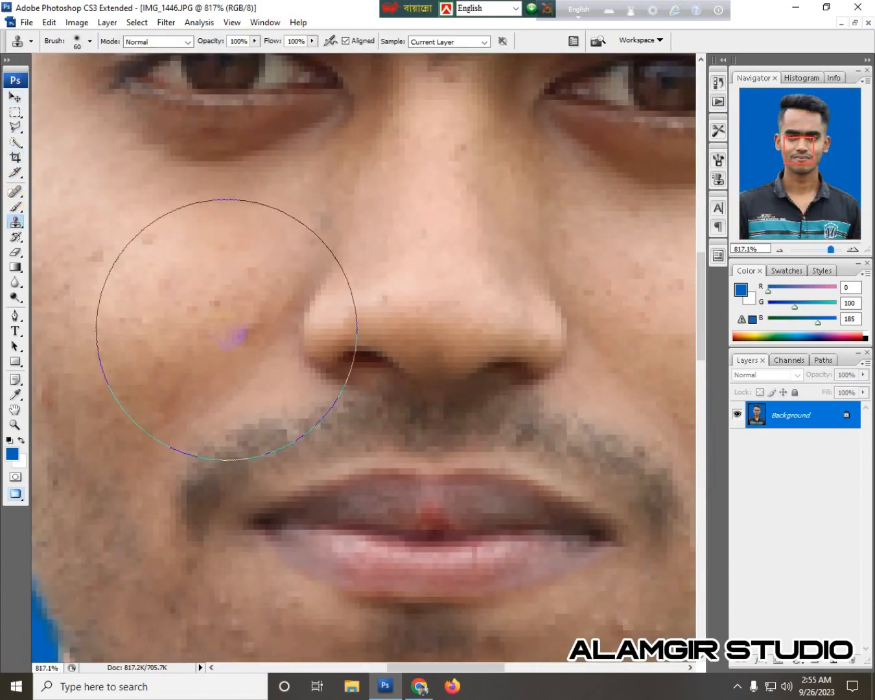
key("bracketleft")
key("bracketleft")
key("bracketleft")
key("bracketleft")
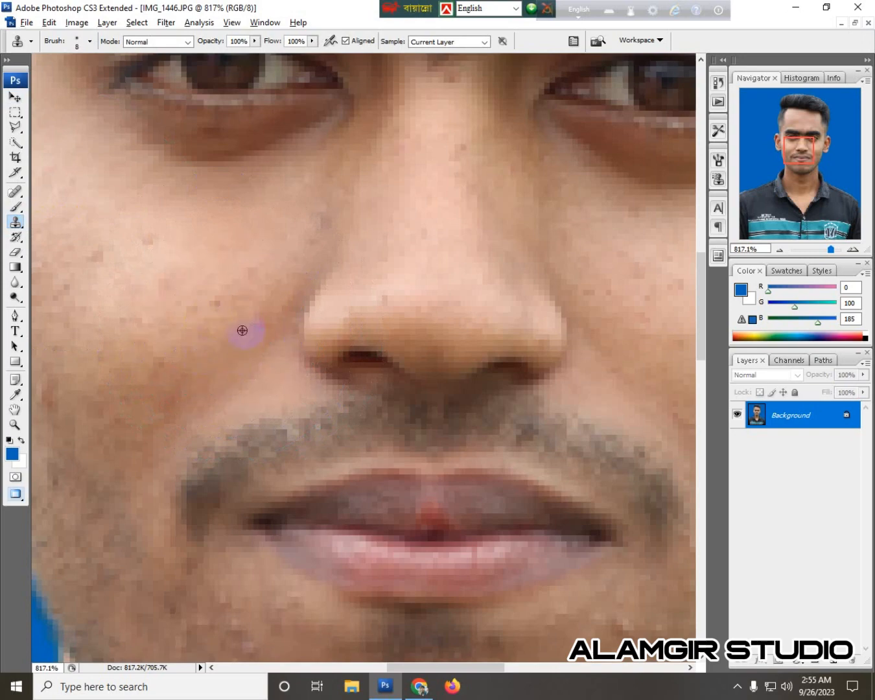
scroll(242, 331, "down", 1)
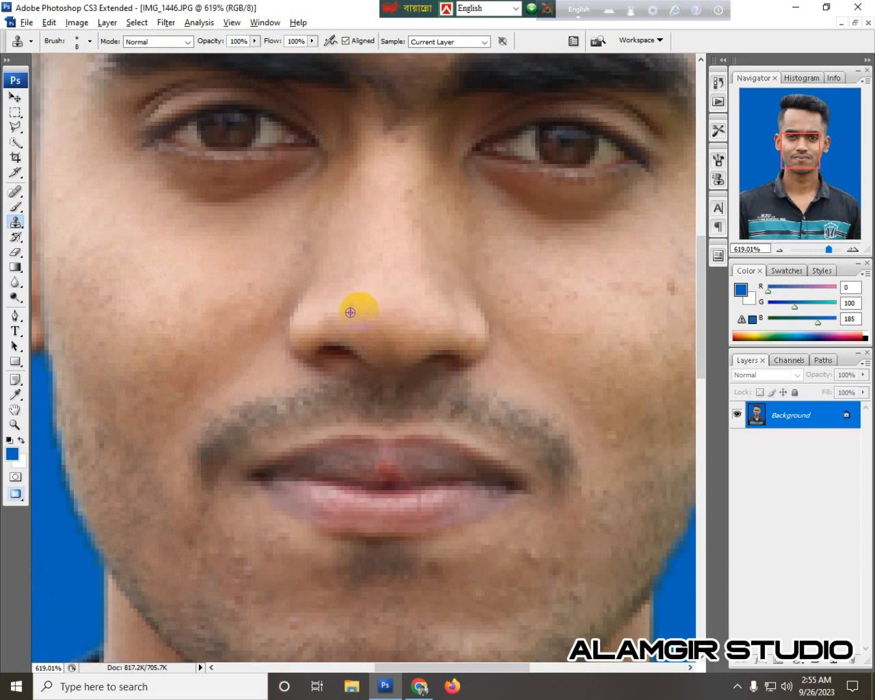
Clone out the dark spots on the cheek at the photo's right
scroll(314, 300, "down", 4)
scroll(527, 314, "up", 3)
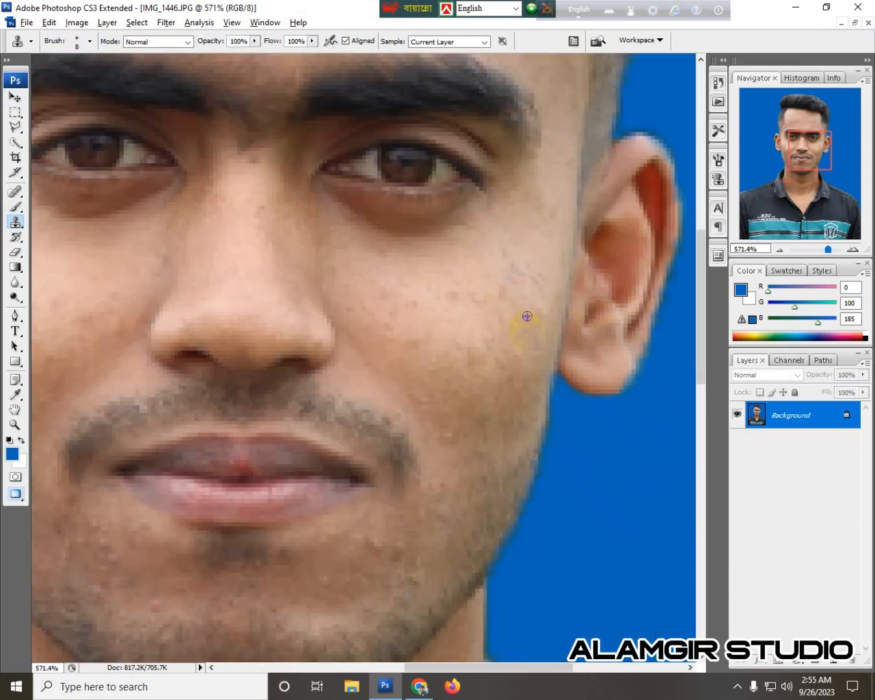
scroll(453, 423, "up", 1)
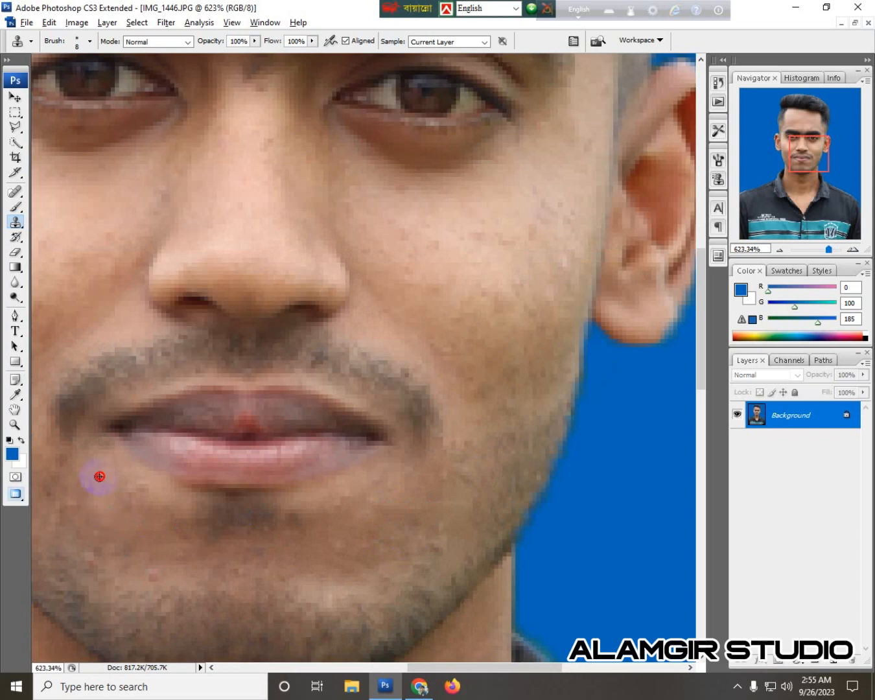
Clone out the red spots and uneven patches on the chin and below the lips
scroll(145, 507, "down", 1)
scroll(155, 562, "up", 1)
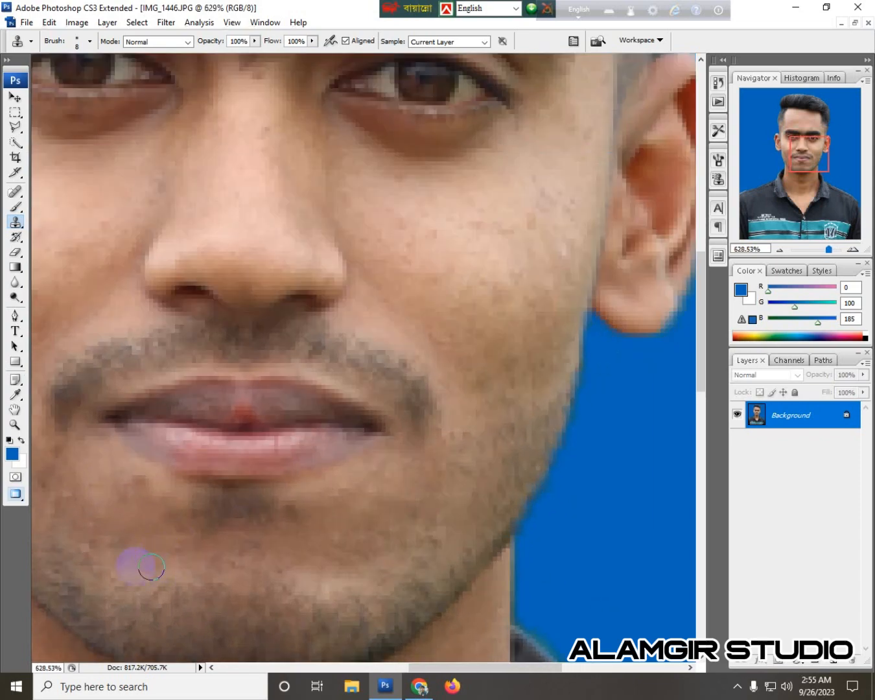
scroll(89, 547, "down", 1)
scroll(132, 527, "up", 1)
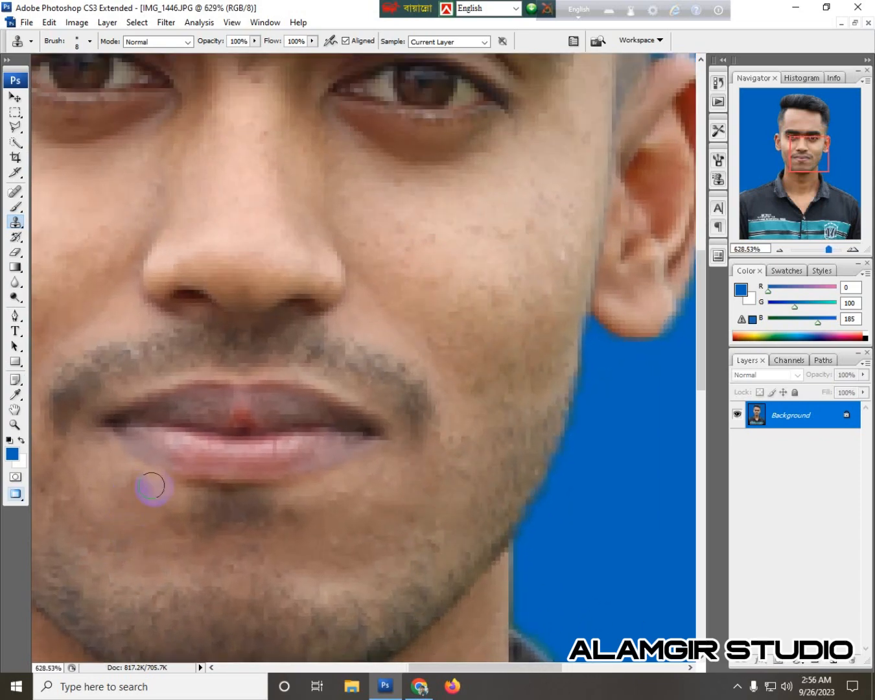
scroll(199, 500, "down", 2)
scroll(275, 480, "up", 2)
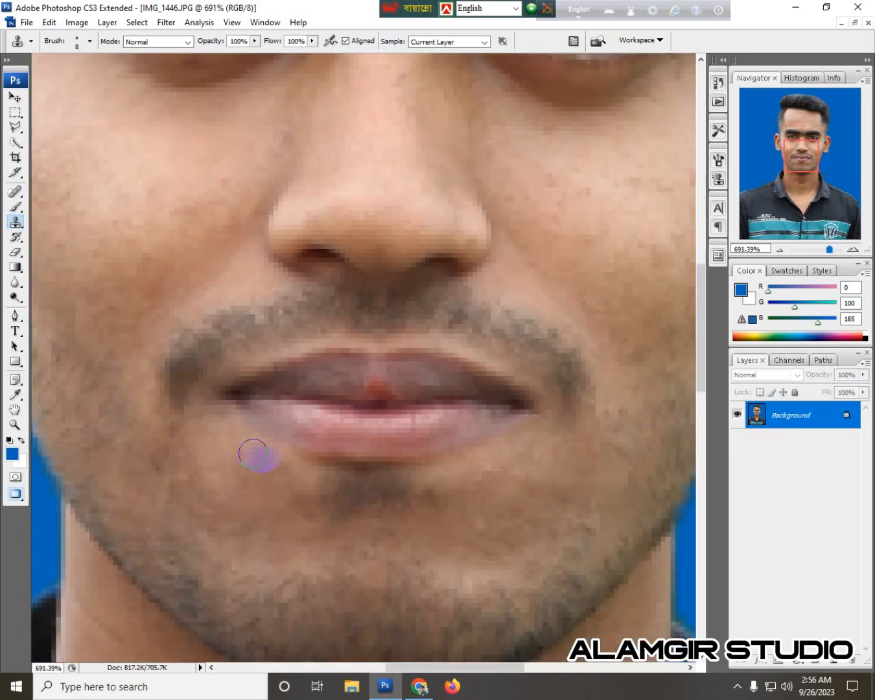
Examine the retouched lower face, the forehead and the whole portrait for remaining blemishes
scroll(255, 445, "down", 3)
scroll(326, 199, "up", 3)
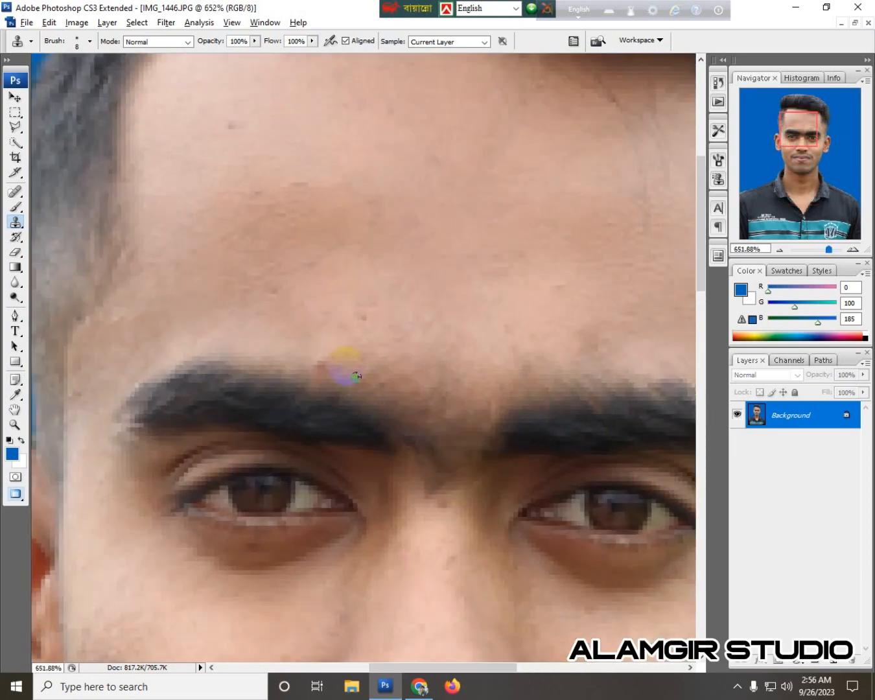
scroll(522, 294, "down", 1)
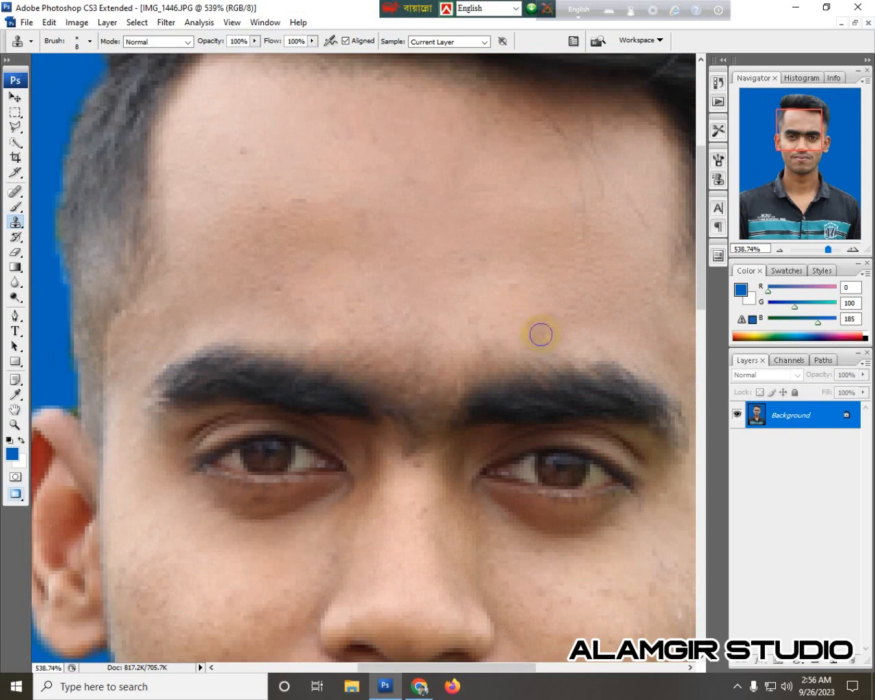
scroll(296, 257, "down", 1)
scroll(318, 237, "down", 4)
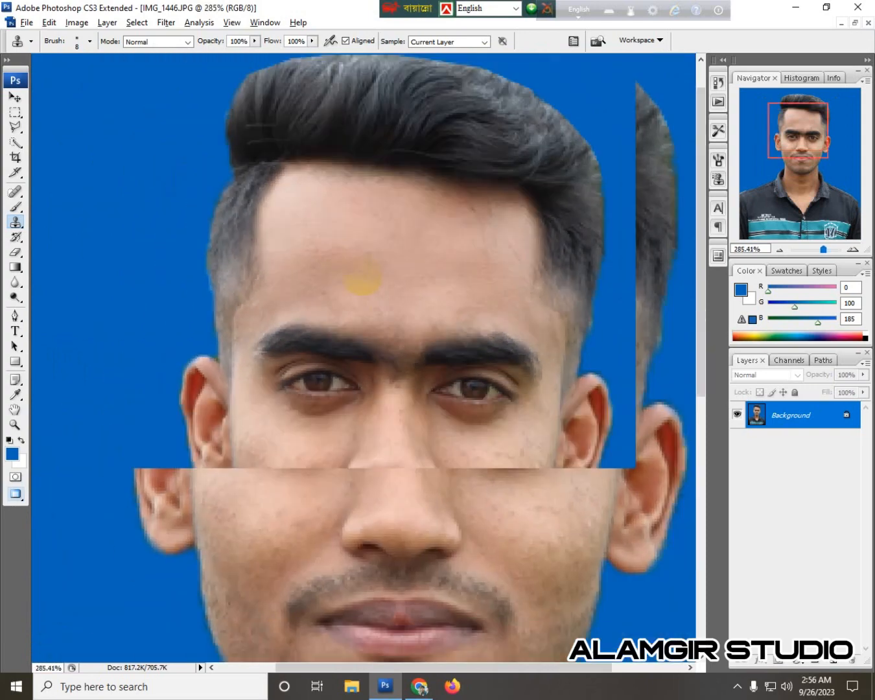
left_click(15, 97)
scroll(275, 299, "down", 1)
scroll(277, 300, "down", 1)
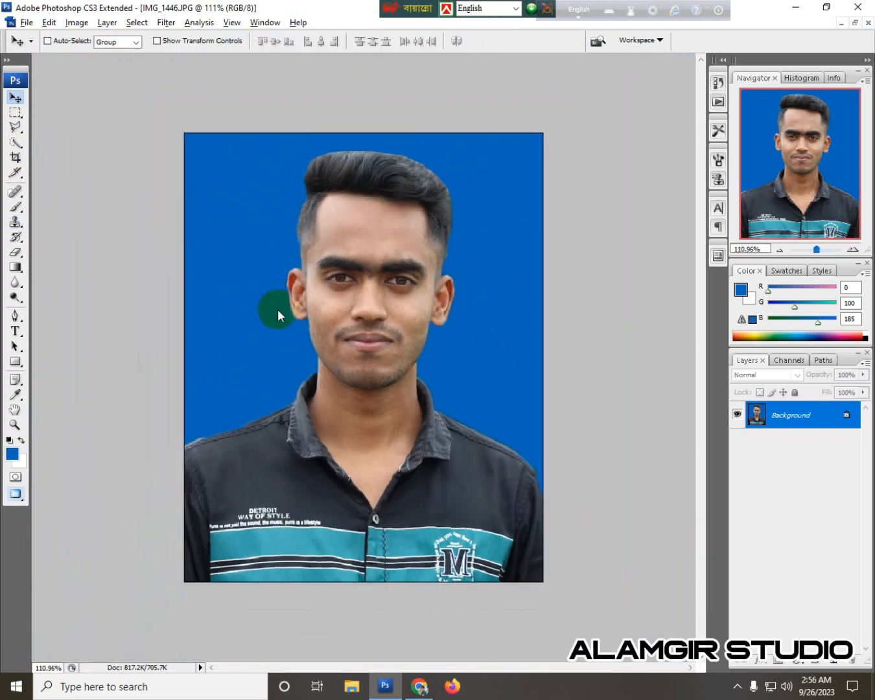
Brighten the photo's midtones with a Curves adjustment on the RGB channel, mapping input 115 to output 141
key("ctrl+m")
left_click_drag(612, 444, 612, 426)
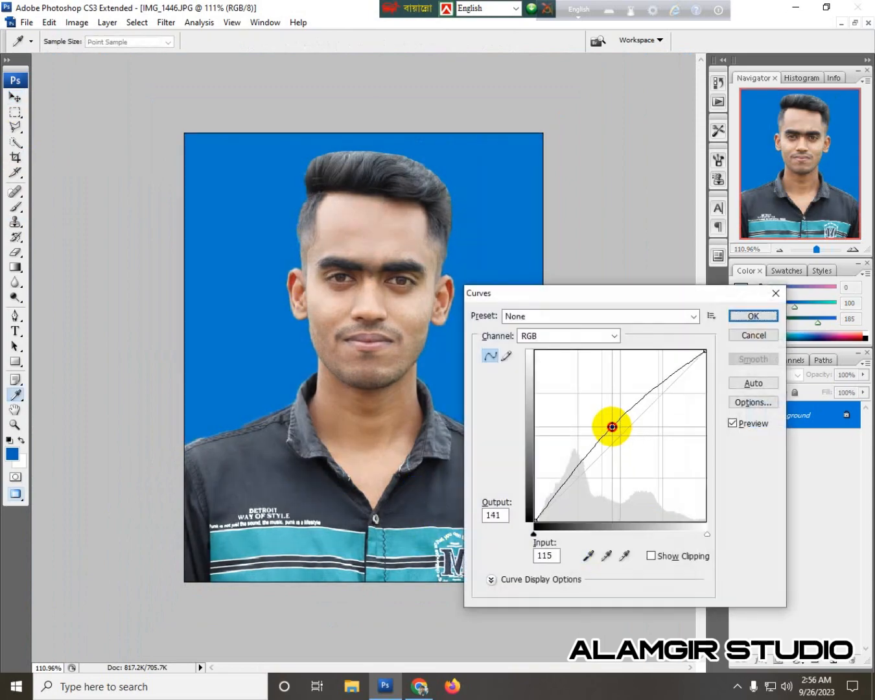
key("Return")
Increase the photo's contrast with Levels, using input values of about 19 for black, 1.13 for midtones and 242 for white
key("ctrl+l")
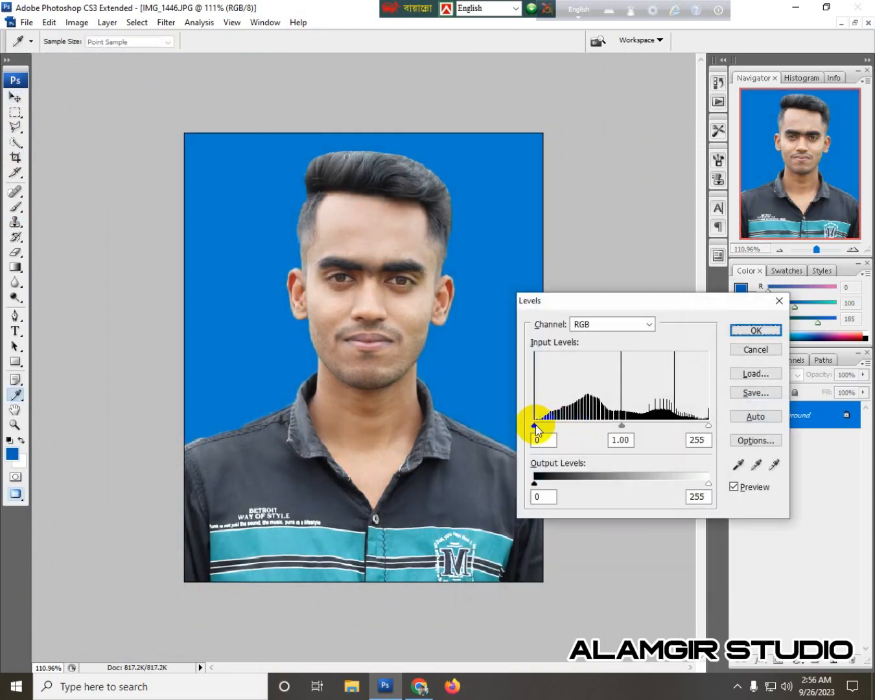
left_click_drag(536, 423, 539, 425)
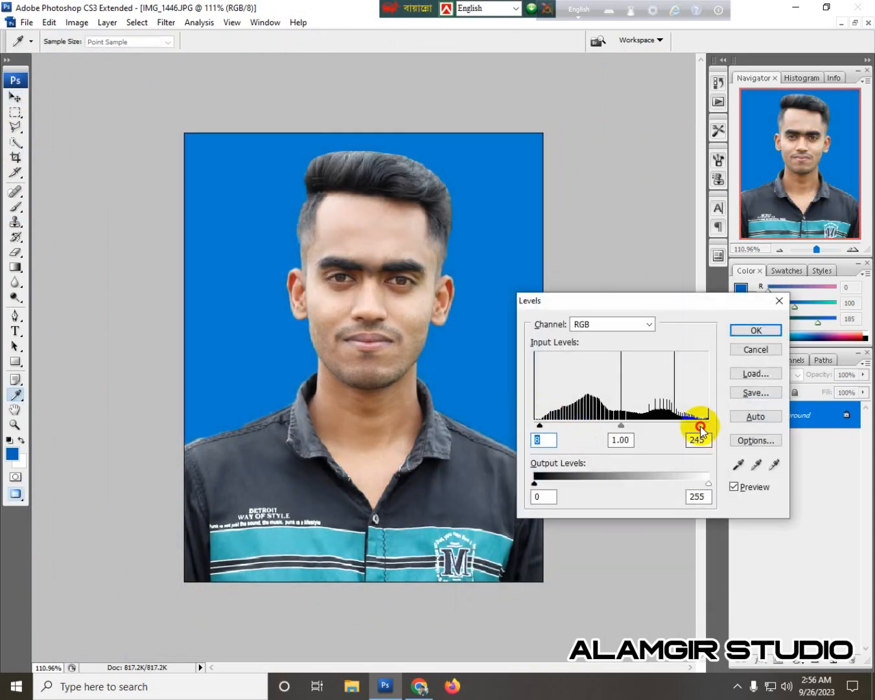
left_click_drag(700, 428, 699, 427)
left_click_drag(619, 427, 610, 428)
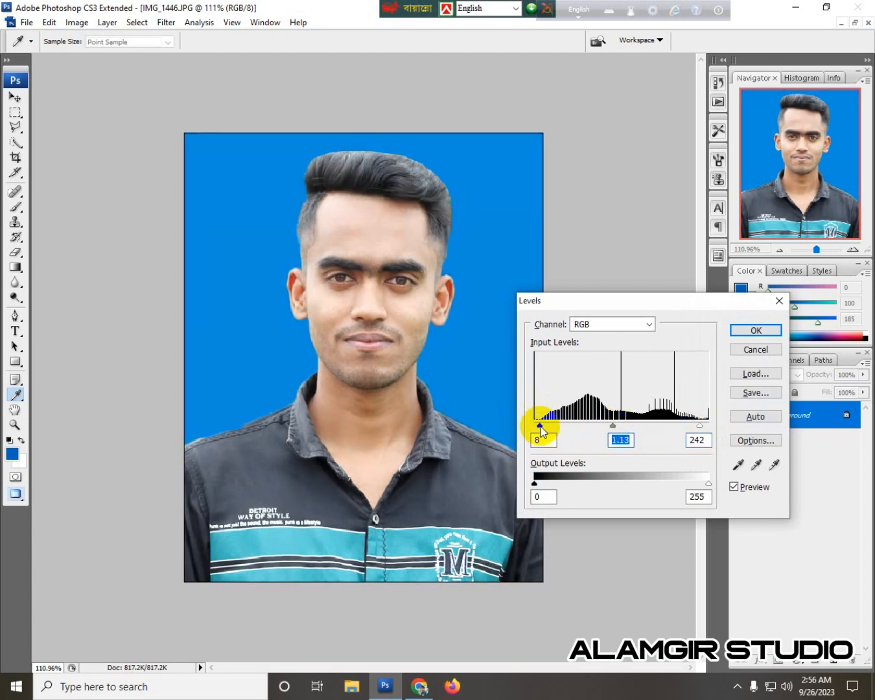
left_click_drag(541, 430, 552, 428)
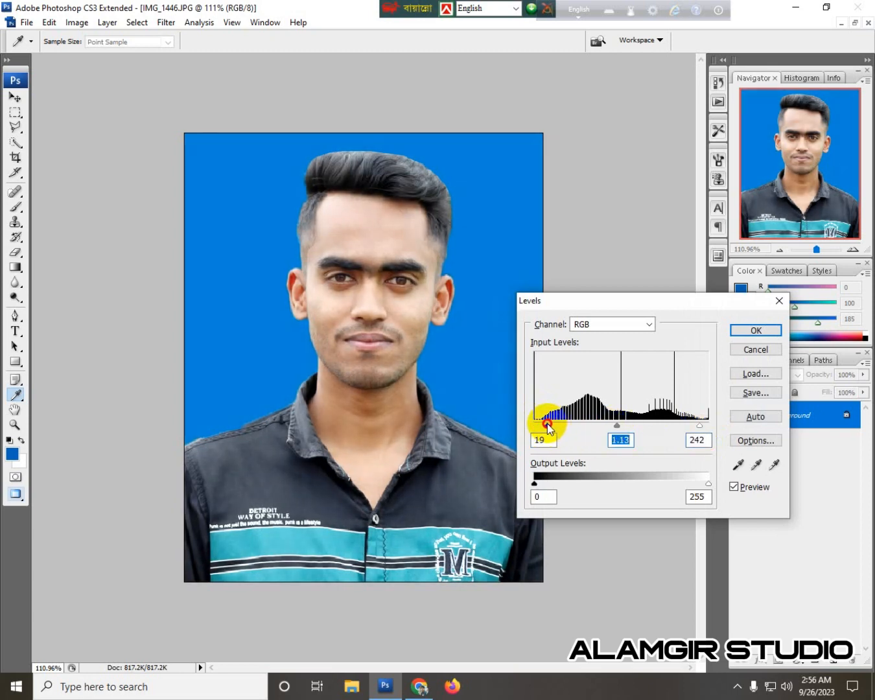
key("Return")
Select the background with the Magic Wand, refill it with the blue foreground colour and deselect
left_click(16, 144)
right_click(17, 144)
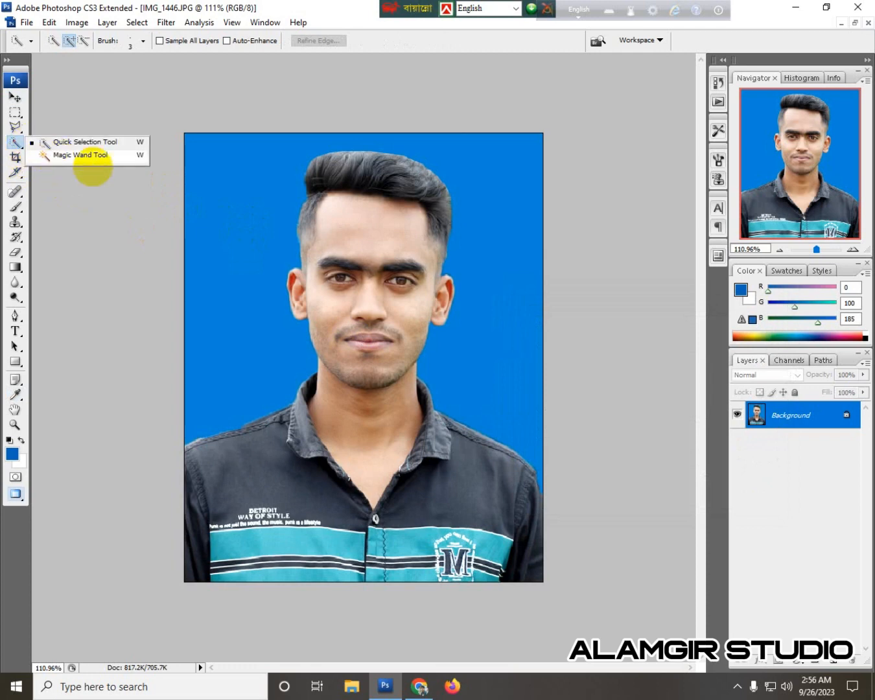
left_click(87, 156)
left_click(241, 260)
key("alt+BackSpace")
key("ctrl+d")
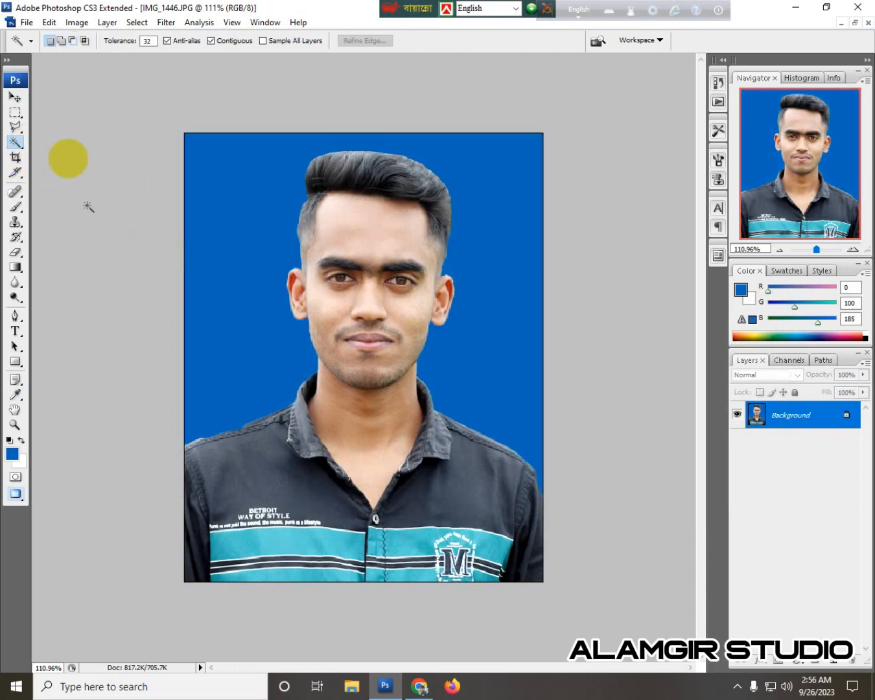
Deepen the shadows of the whole photo with Levels by setting the black input to 22
left_click(15, 98)
scroll(345, 385, "down", 2)
scroll(343, 343, "up", 2)
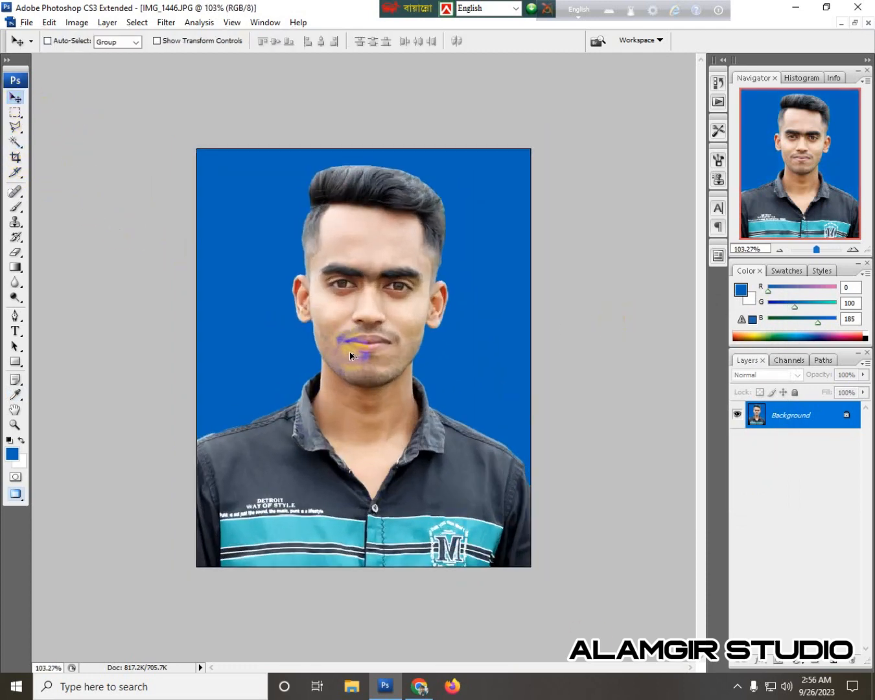
key("ctrl+l")
left_click_drag(534, 426, 548, 425)
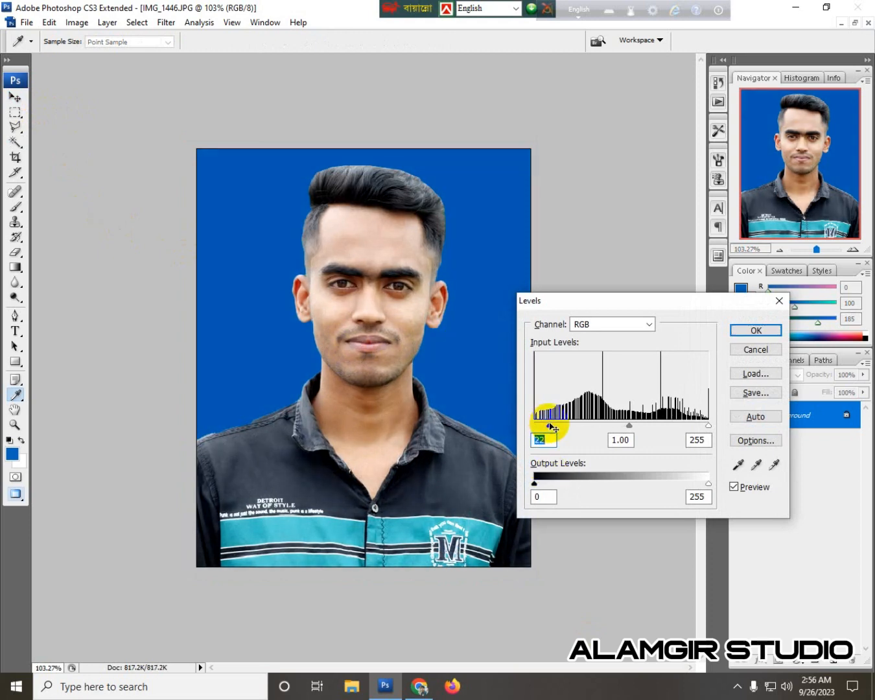
key("Return")
scroll(428, 463, "down", 2)
scroll(283, 311, "up", 2)
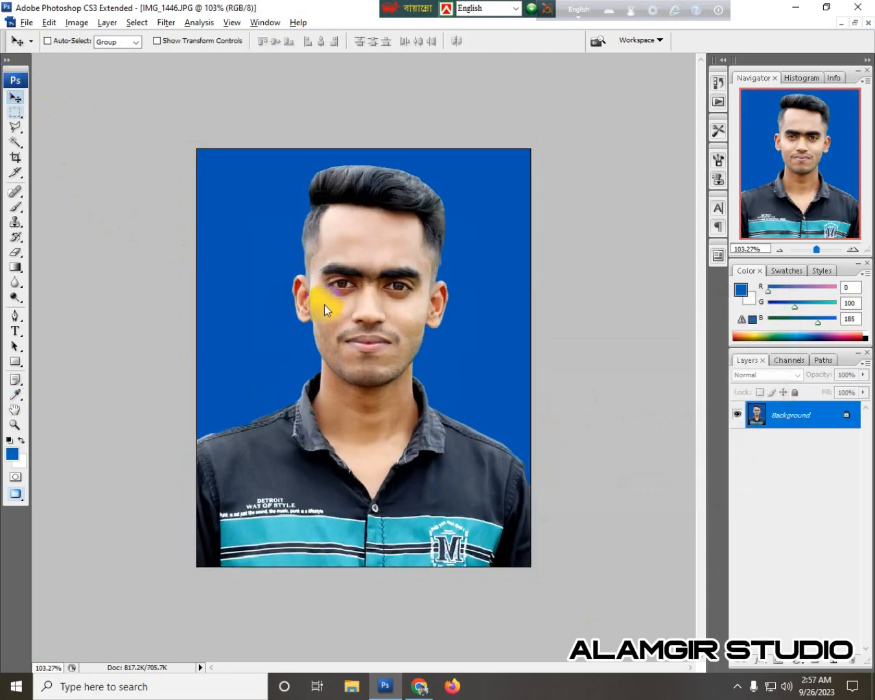
Select the hair with the Magic Wand, darken it using Levels with black input 18 and midtones about 0.96, and deselect
right_click(13, 140)
left_click(52, 154)
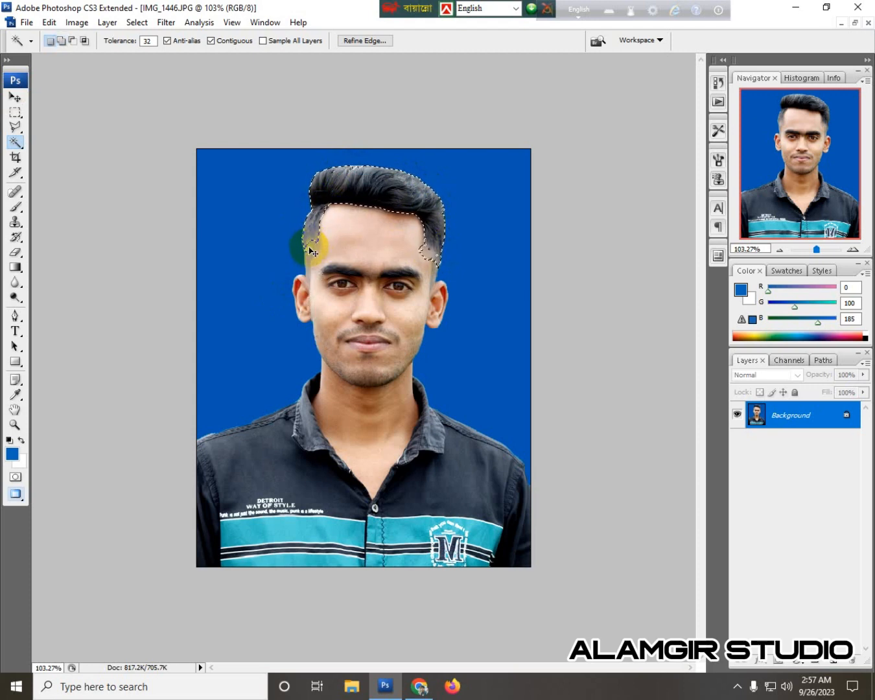
key("ctrl+l")
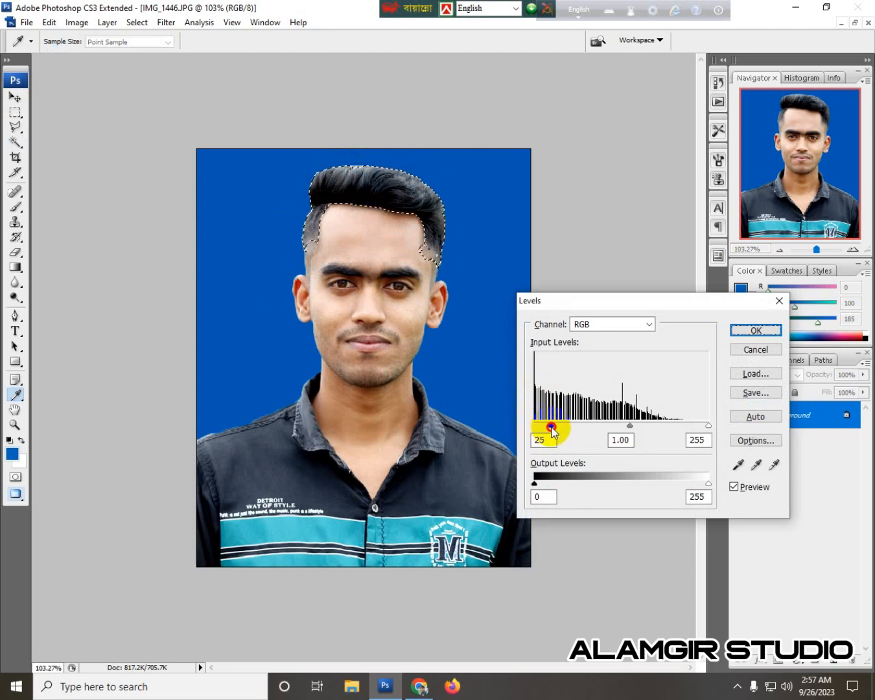
left_click_drag(560, 429, 549, 429)
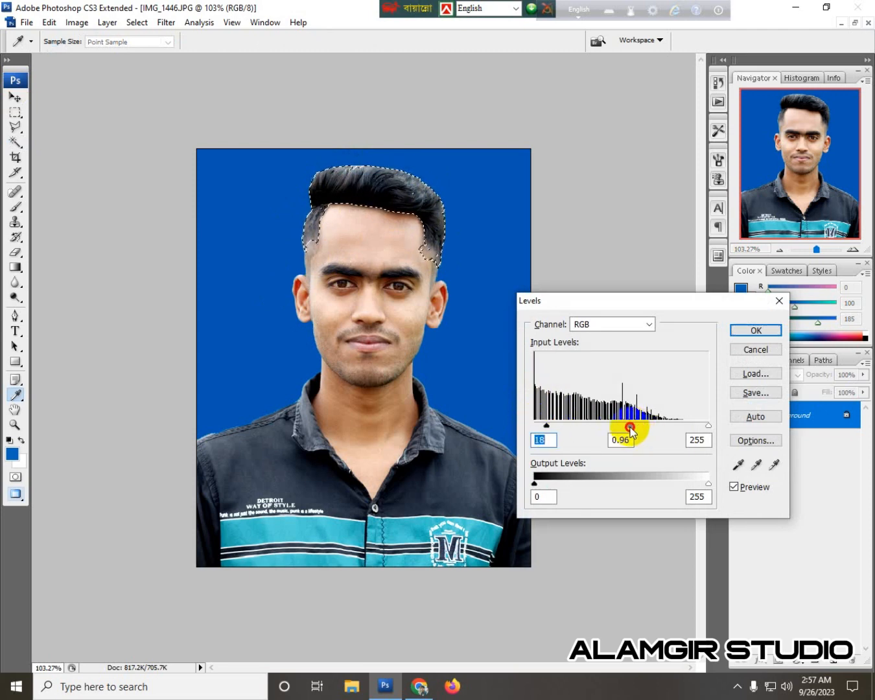
left_click(760, 331)
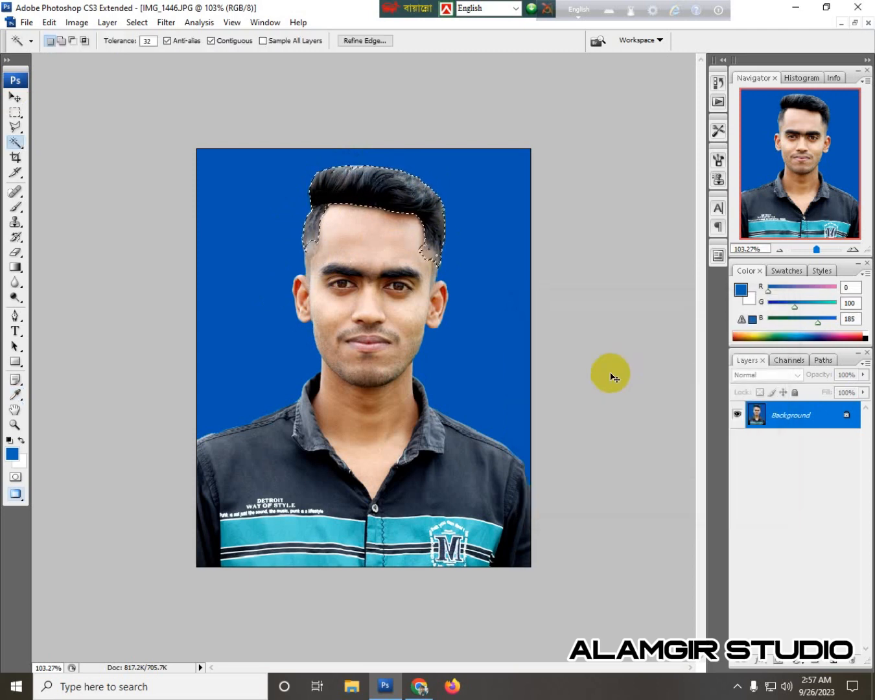
key("ctrl+d")
scroll(413, 289, "down", 1)
scroll(401, 227, "up", 2)
scroll(398, 185, "down", 2)
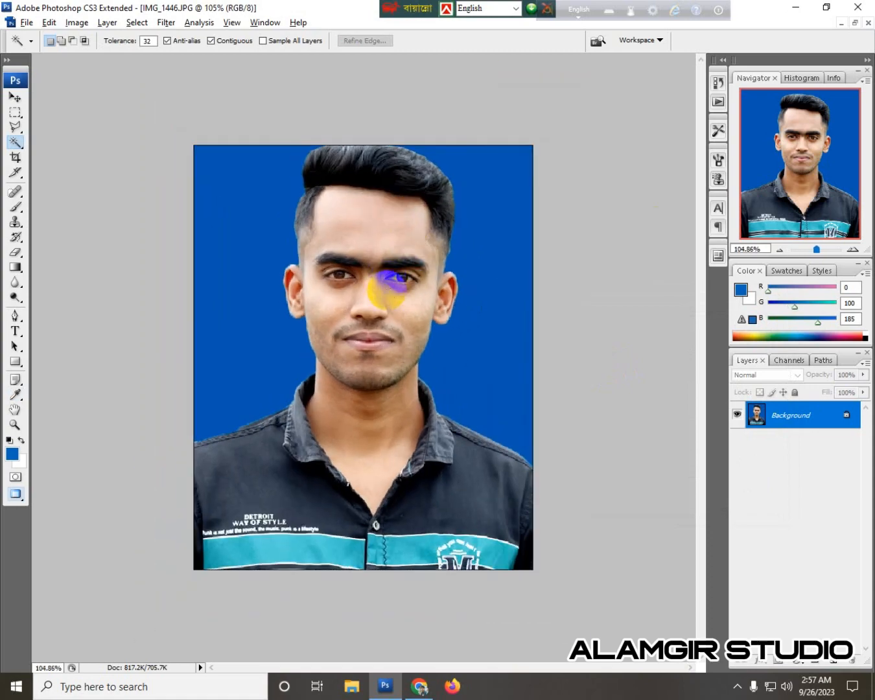
Copy the finished portrait into the blank Untitled-1 page and maximise that document's window
left_click(15, 98)
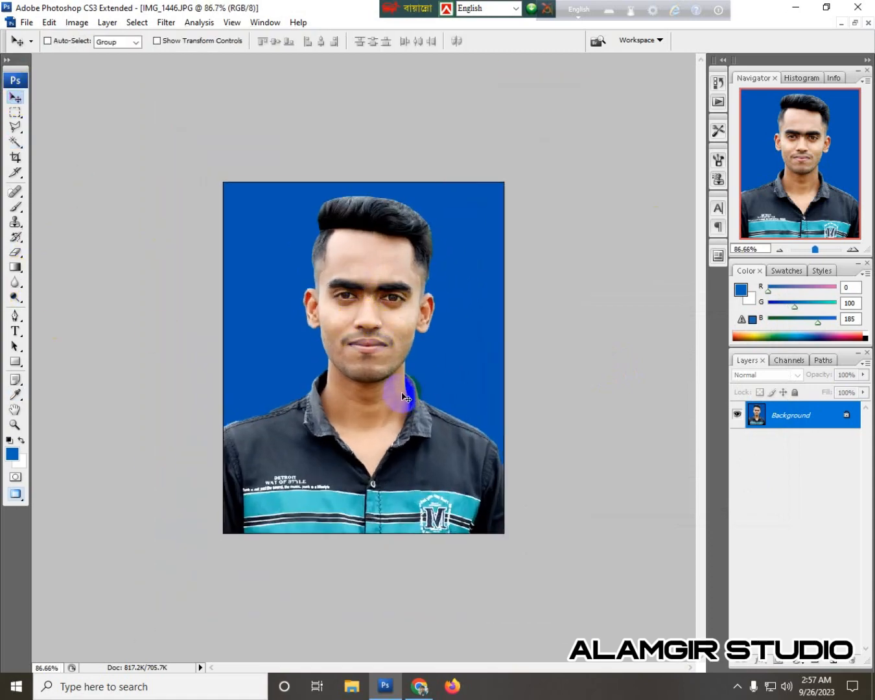
scroll(402, 396, "down", 1)
left_click(855, 22)
left_click_drag(170, 70, 449, 162)
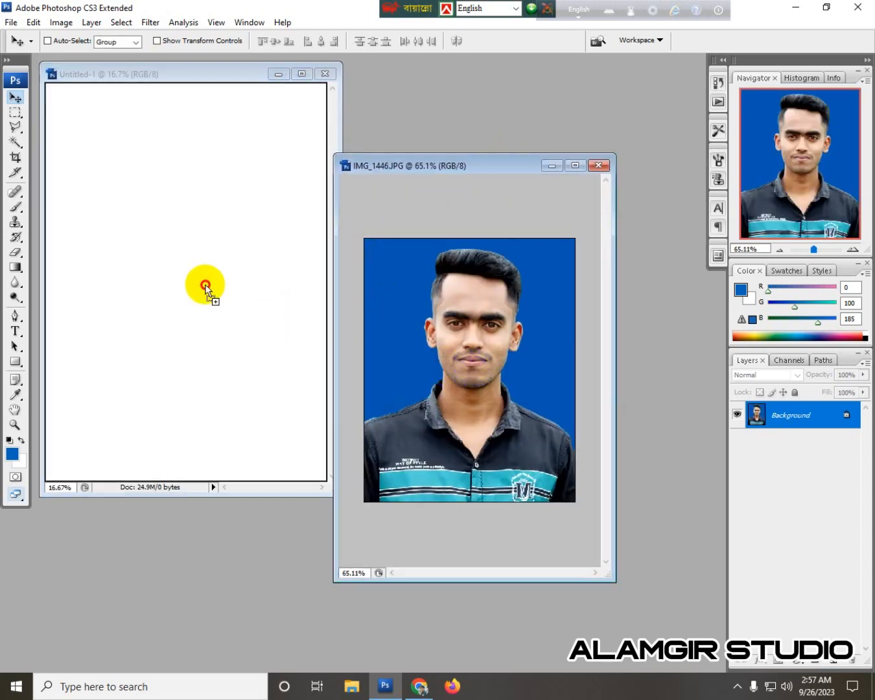
left_click_drag(205, 289, 205, 285)
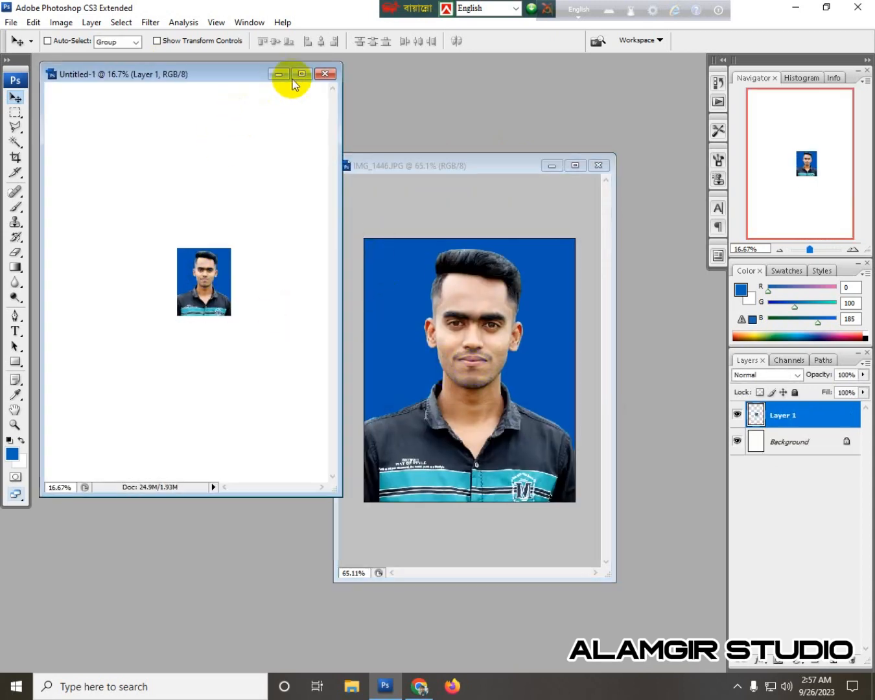
left_click(293, 81)
Move the photo into the upper-left corner of the page, close to both edges
left_click_drag(385, 365, 260, 209)
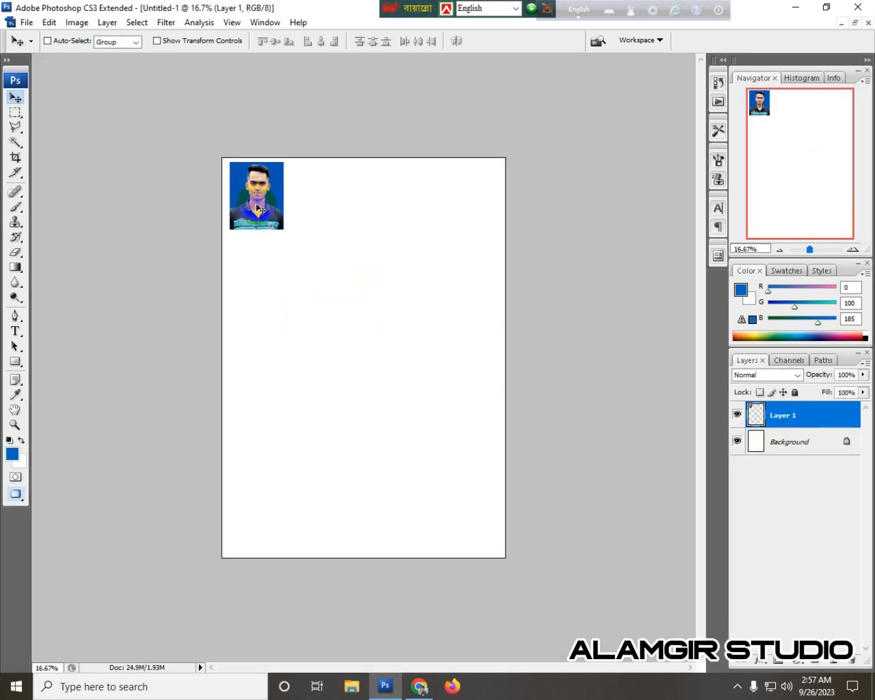
key("shift+Left")
key("shift+Left")
key("shift+Up")
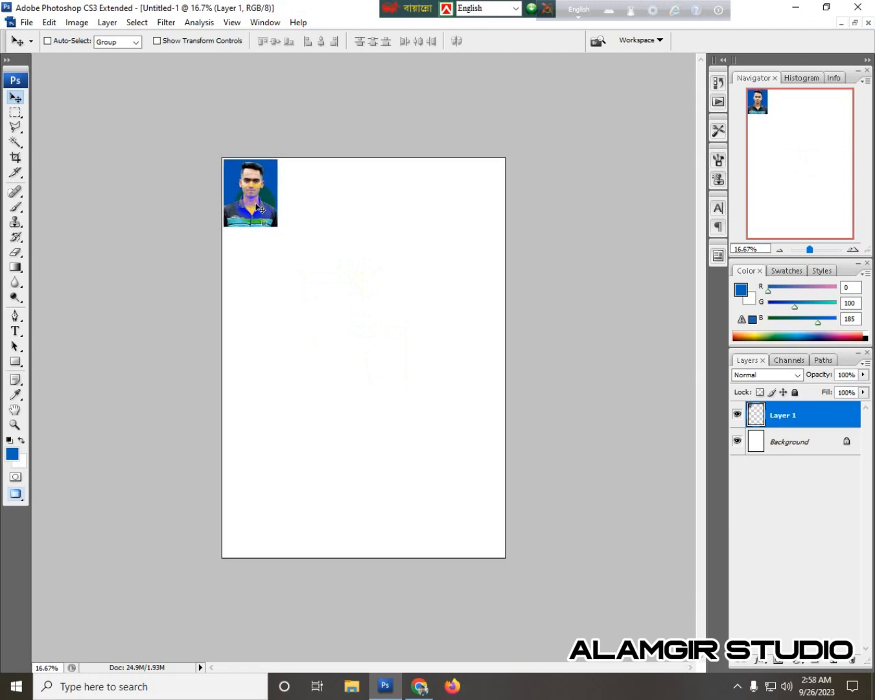
Duplicate the photo three times along the page's top edge and tighten the gaps between the first three photos
left_click_drag(249, 176, 310, 182)
left_click_drag(306, 182, 428, 186)
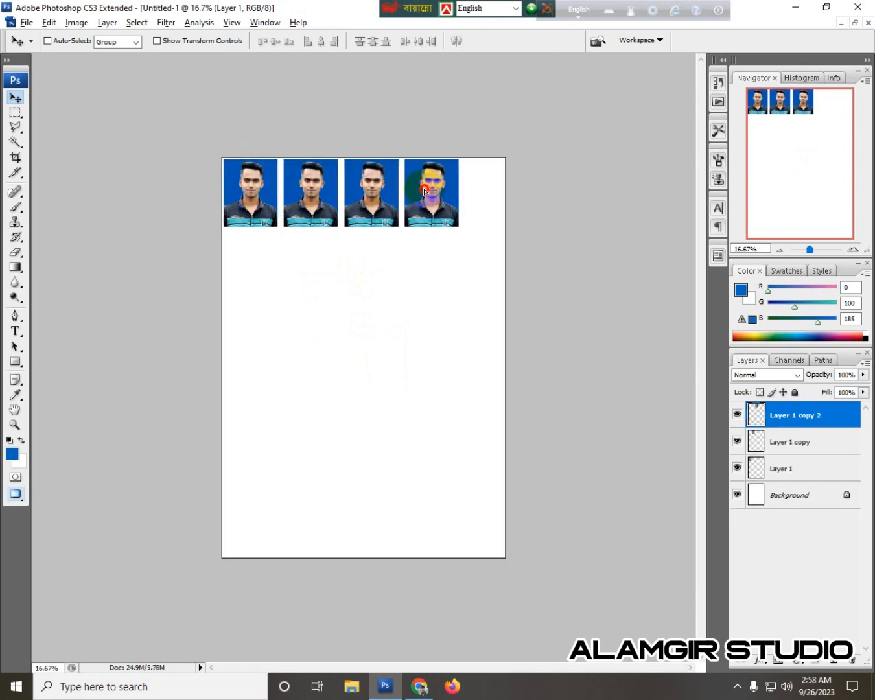
left_click_drag(272, 207, 264, 206)
left_click_drag(314, 189, 306, 195)
right_click(352, 195)
left_click(367, 199)
left_click_drag(366, 199, 358, 198)
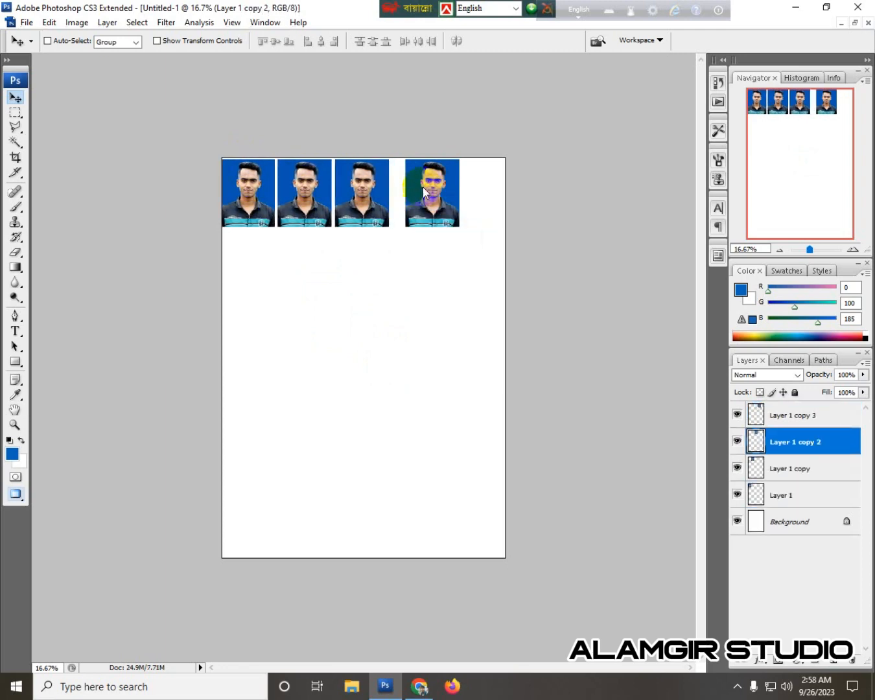
Move the fourth photo closer to the third and add a fifth copy at the end of the row
right_click(421, 189)
left_click(424, 195)
left_click_drag(423, 197, 467, 195)
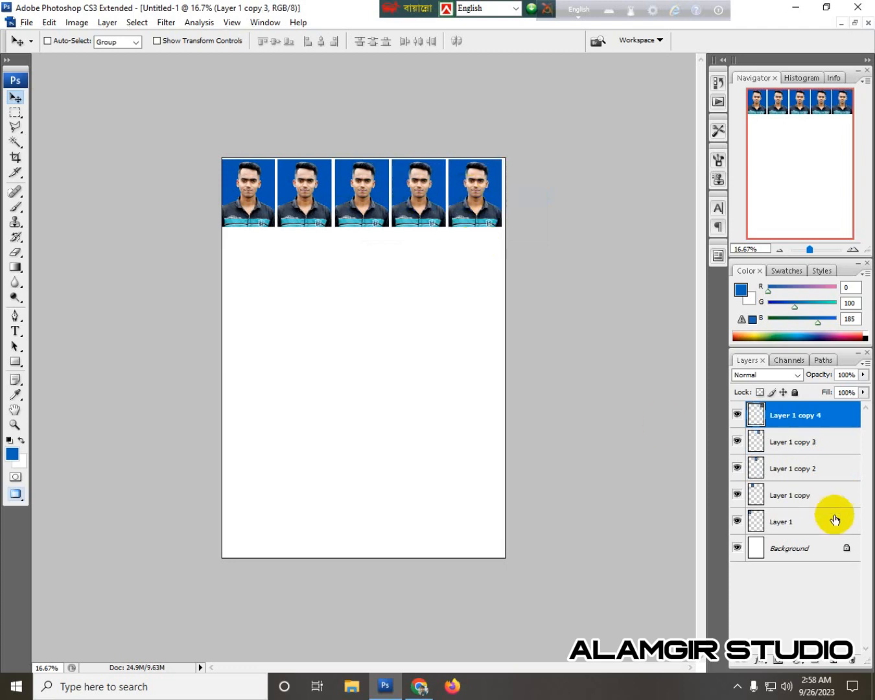
Merge the five photo layers into one row and duplicate that row twice beneath, aligned with the first
left_click(803, 495, "shift")
left_click(804, 522, "shift")
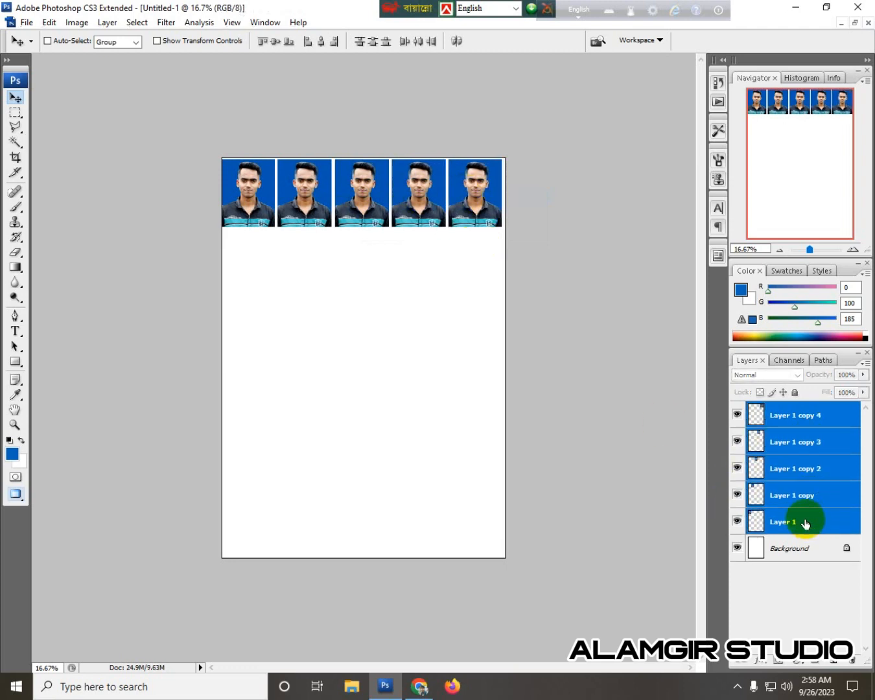
key("ctrl+e")
left_click_drag(383, 207, 389, 272)
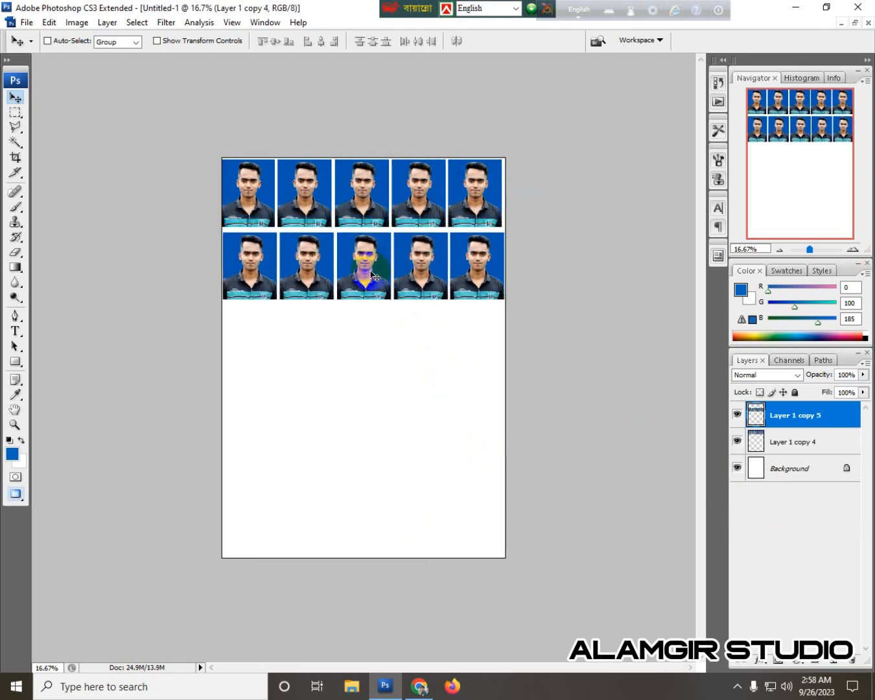
key("Left")
left_click_drag(314, 272, 315, 346)
Merge the second and third photo rows and place a duplicate of both rows below them
left_click(807, 447, "shift")
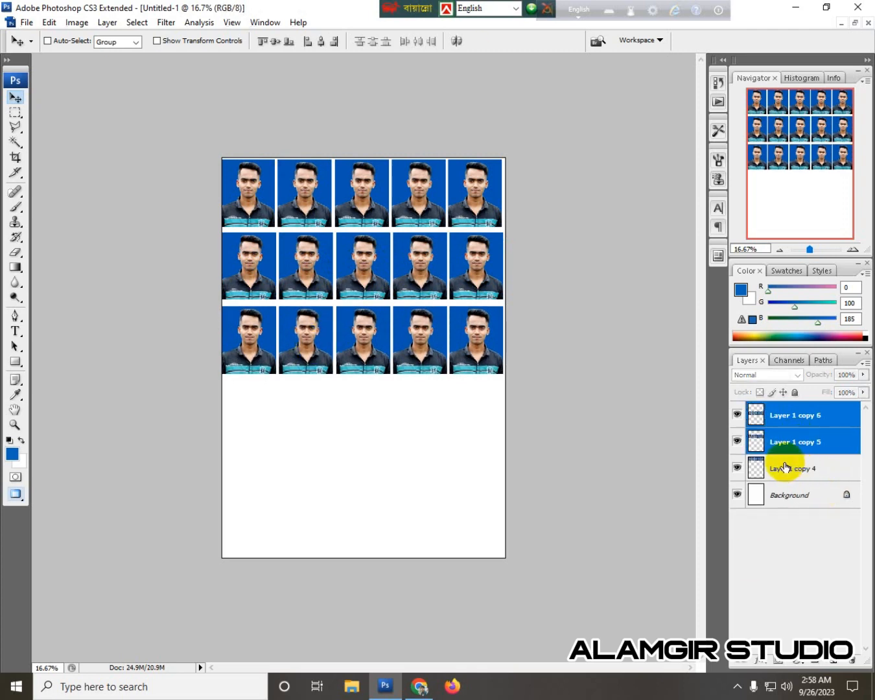
key("ctrl+e")
left_click_drag(417, 343, 434, 470)
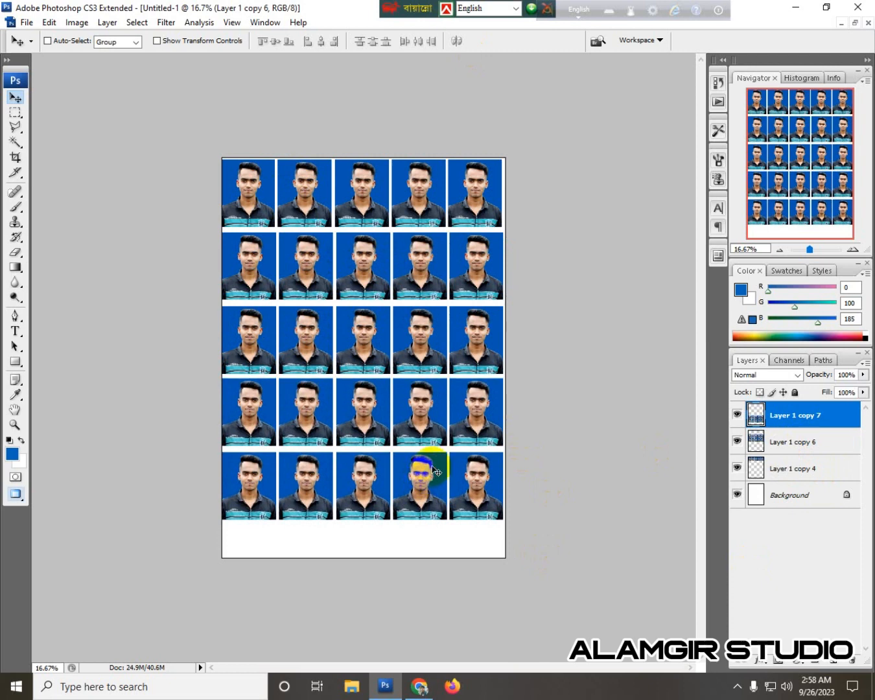
Open the print settings for the photo sheet and set the EPSON L130 Series document size to A4 210 x 297 mm
left_click(23, 23)
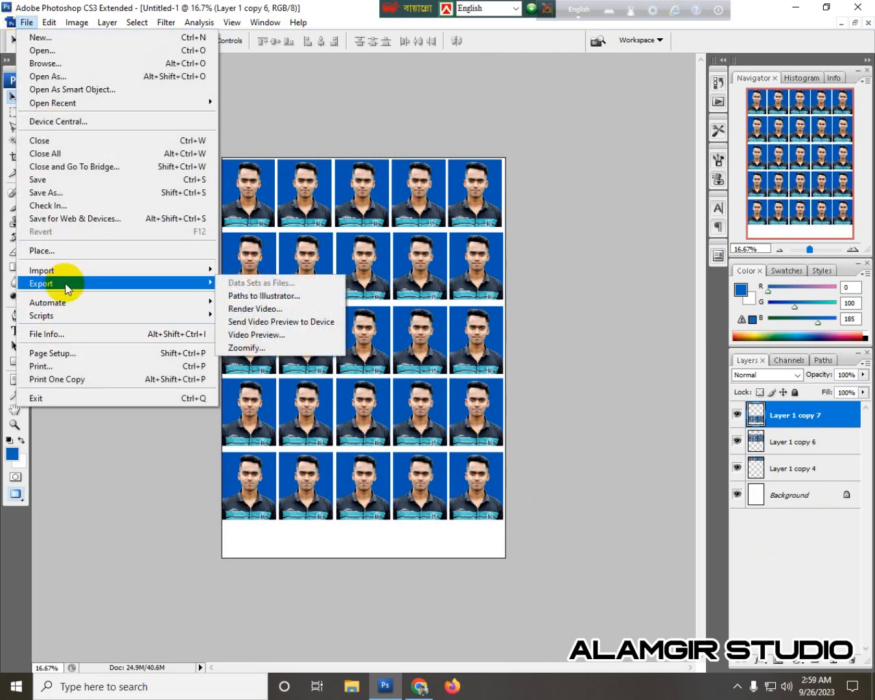
left_click(72, 366)
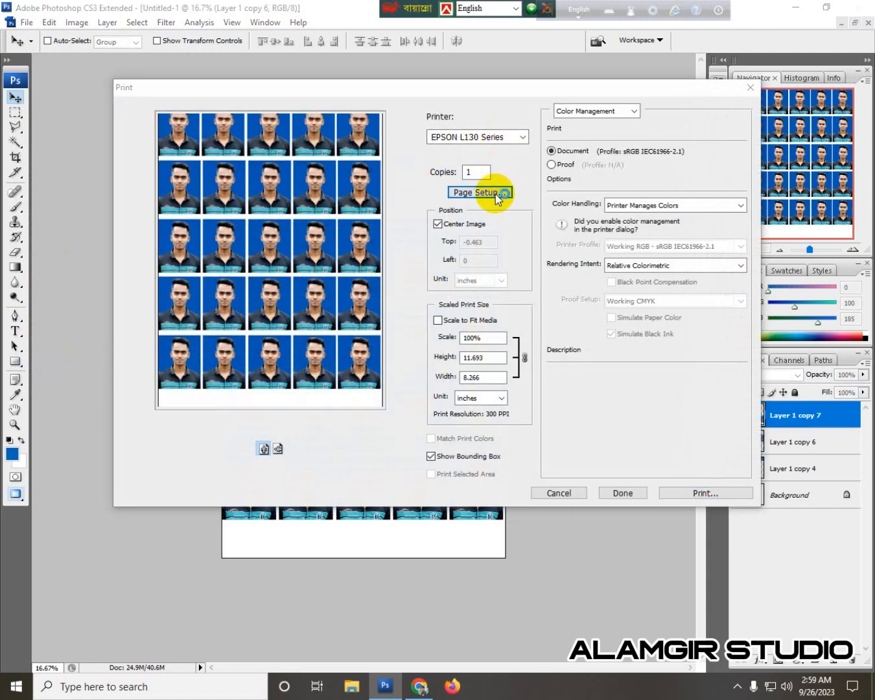
left_click(488, 192)
left_click(373, 165)
scroll(374, 170, "up", 2)
left_click(377, 194)
Set the printer's paper type to Epson Premium Glossy and the quality to High, and accept the properties
left_click(388, 221)
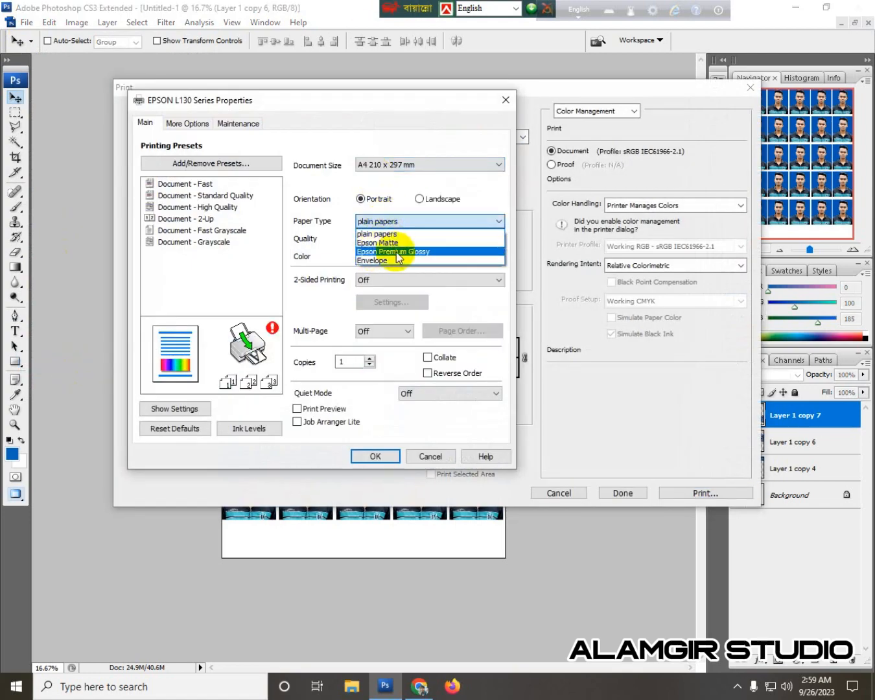
left_click(393, 252)
left_click(382, 239)
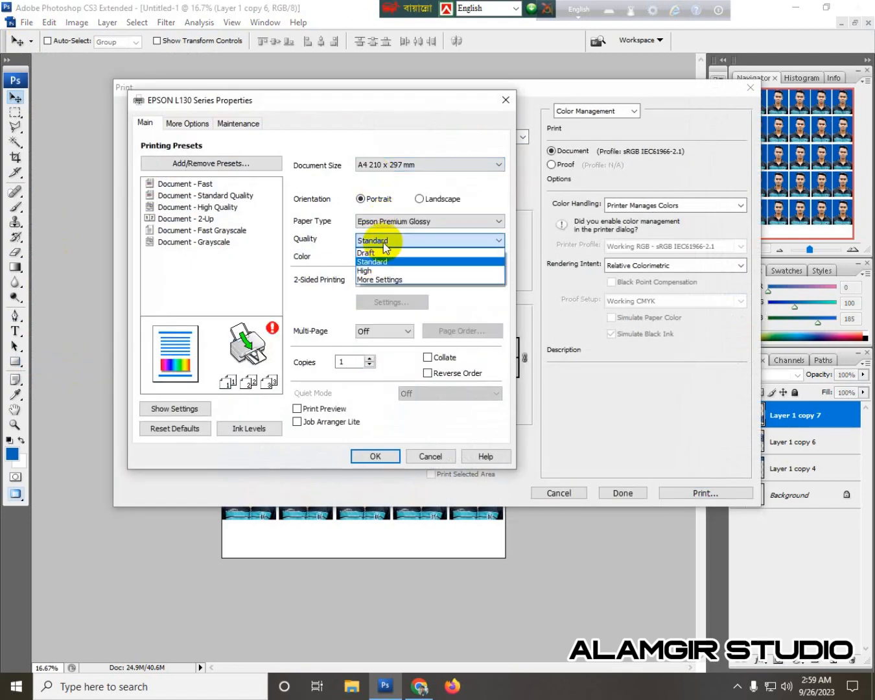
left_click(367, 273)
key("Return")
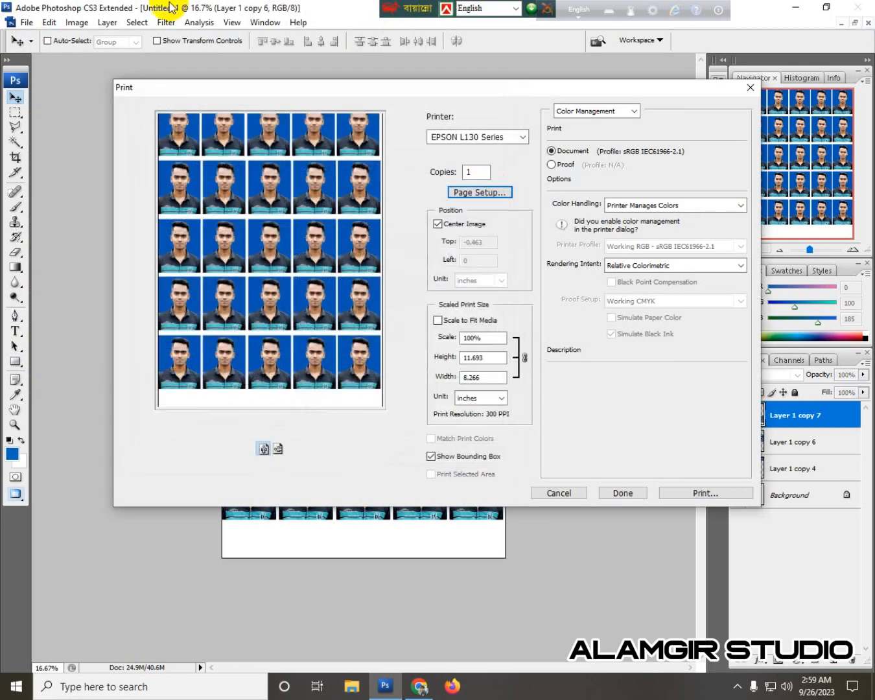
Send the photo sheet to the EPSON L130 Series printer as one copy
left_click(725, 498)
left_click(381, 260)
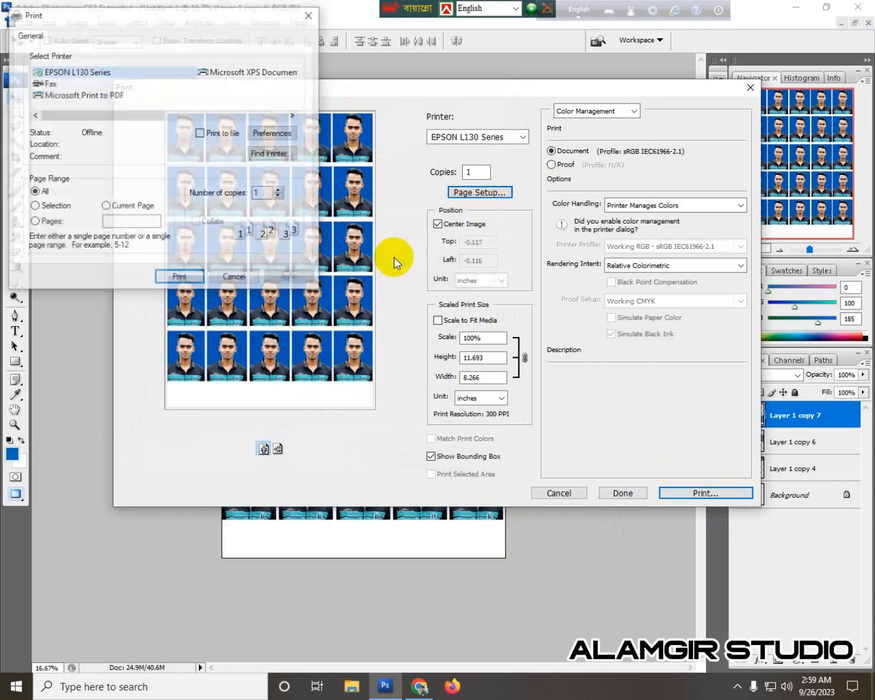
left_click(181, 279)
Restore the maximised document and arrange the photo sheet and the IMG_1446.JPG portrait windows side by side
left_click(855, 23)
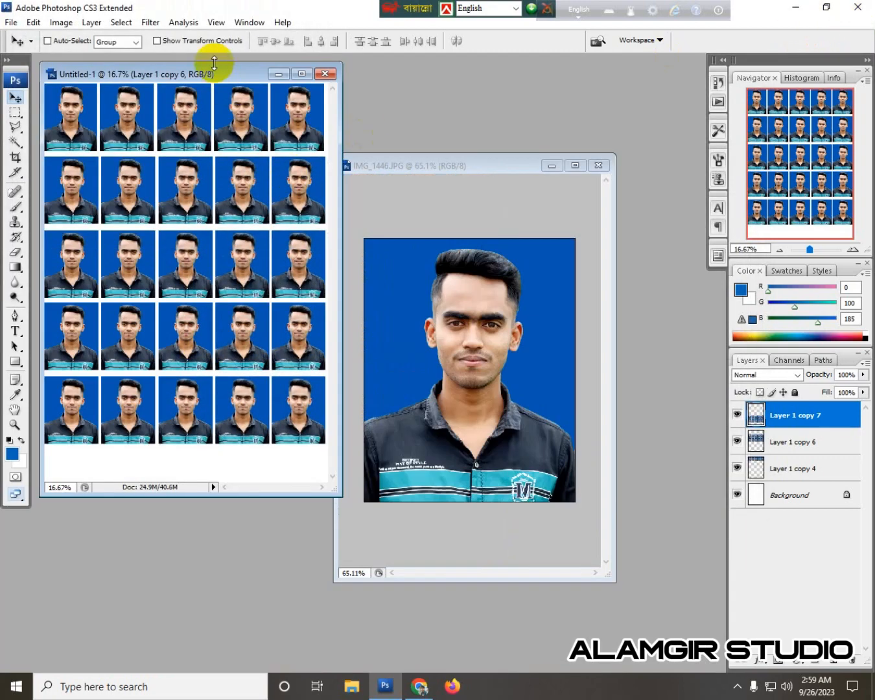
left_click_drag(210, 65, 214, 130)
left_click_drag(457, 170, 564, 140)
left_click_drag(282, 151, 334, 151)
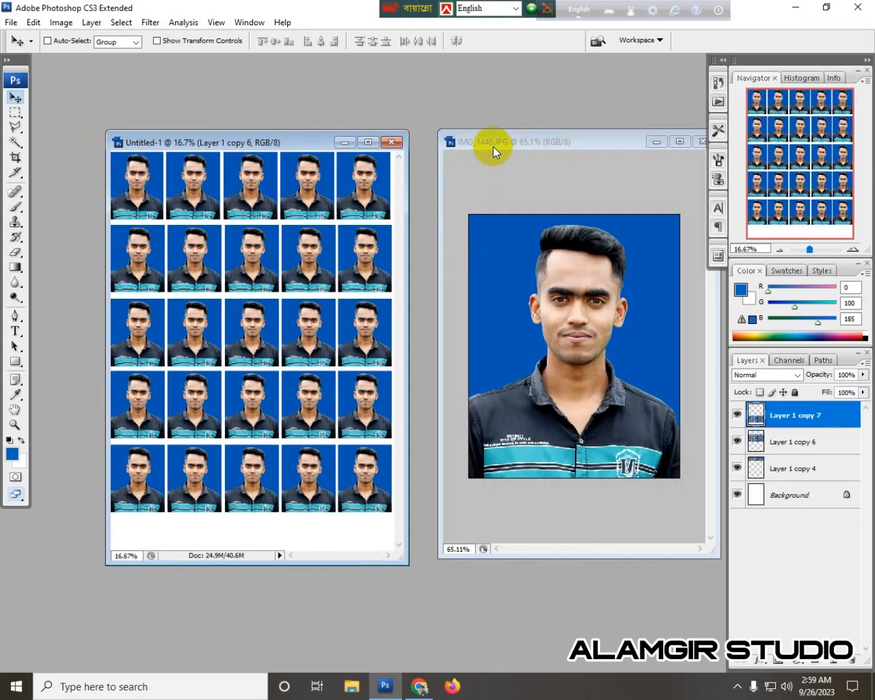
left_click_drag(494, 146, 464, 163)
Shift the lowest two photo rows slightly down the A4 page and return to the IMG_1446.JPG portrait
left_click(350, 337)
left_click(481, 337)
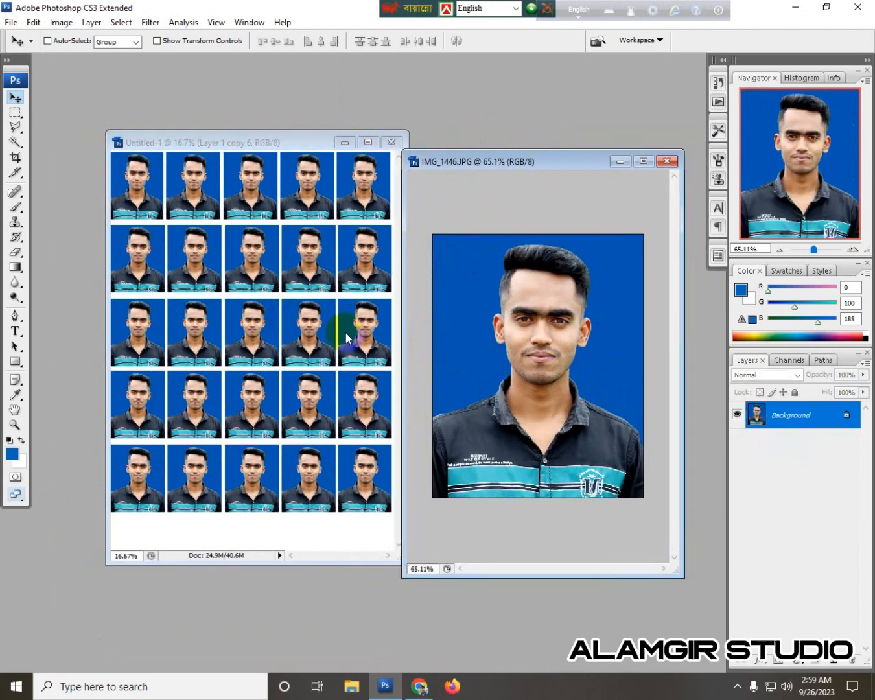
left_click(343, 324)
left_click(479, 272)
left_click_drag(336, 194, 335, 199)
left_click(488, 331)
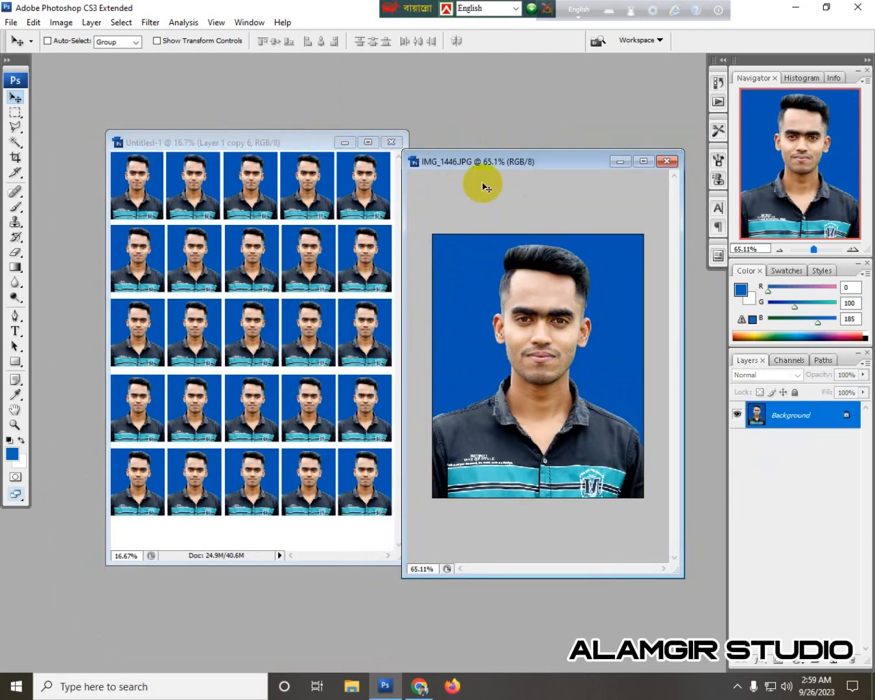
left_click_drag(409, 10, 334, 9)
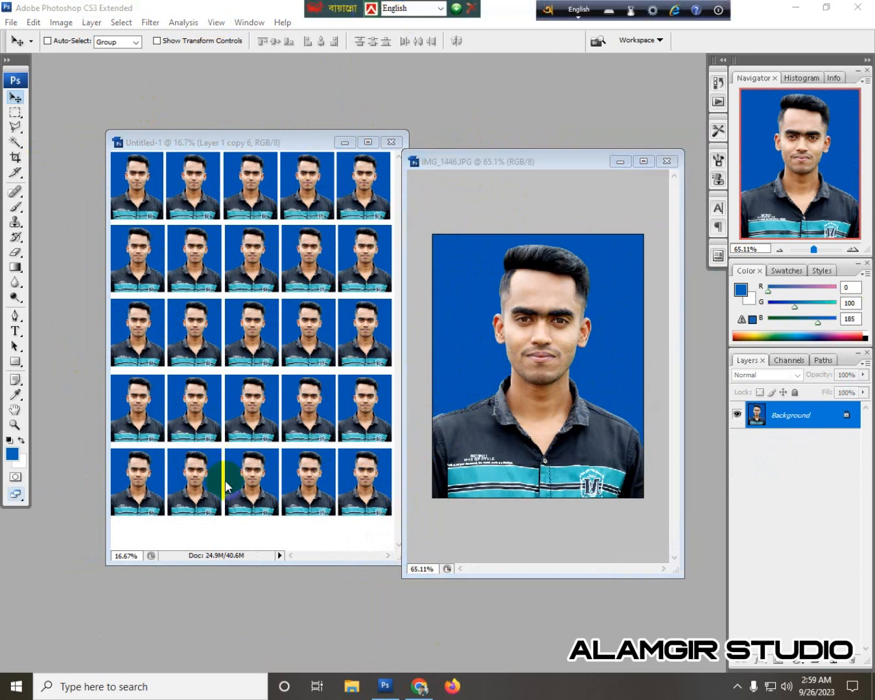